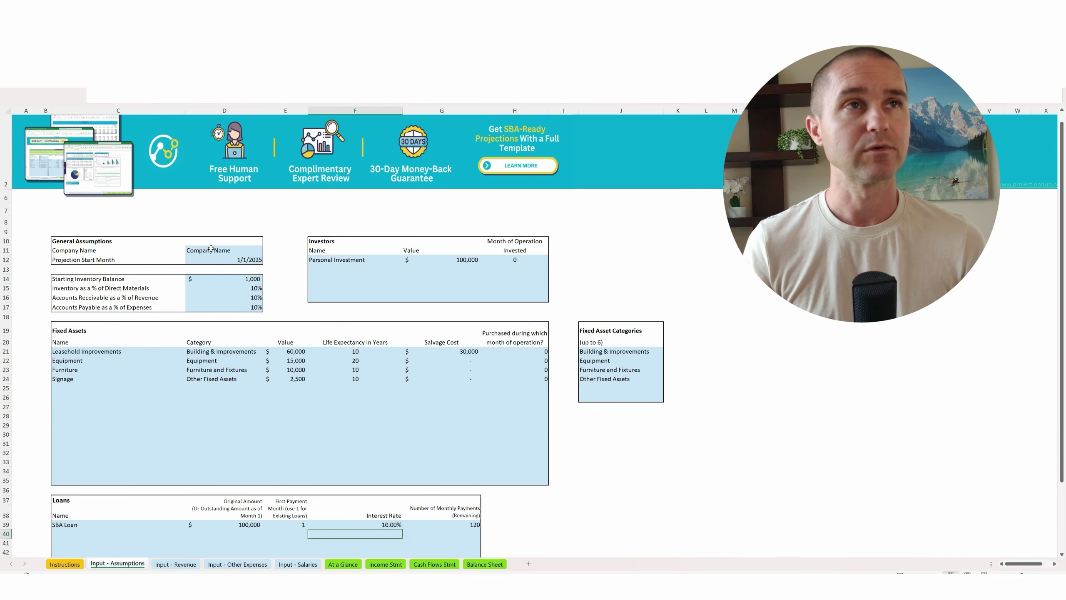
# - Change the 100,000 Personal Investment's month invested in H12 from 0 to 1
pyautogui.click(211, 251)
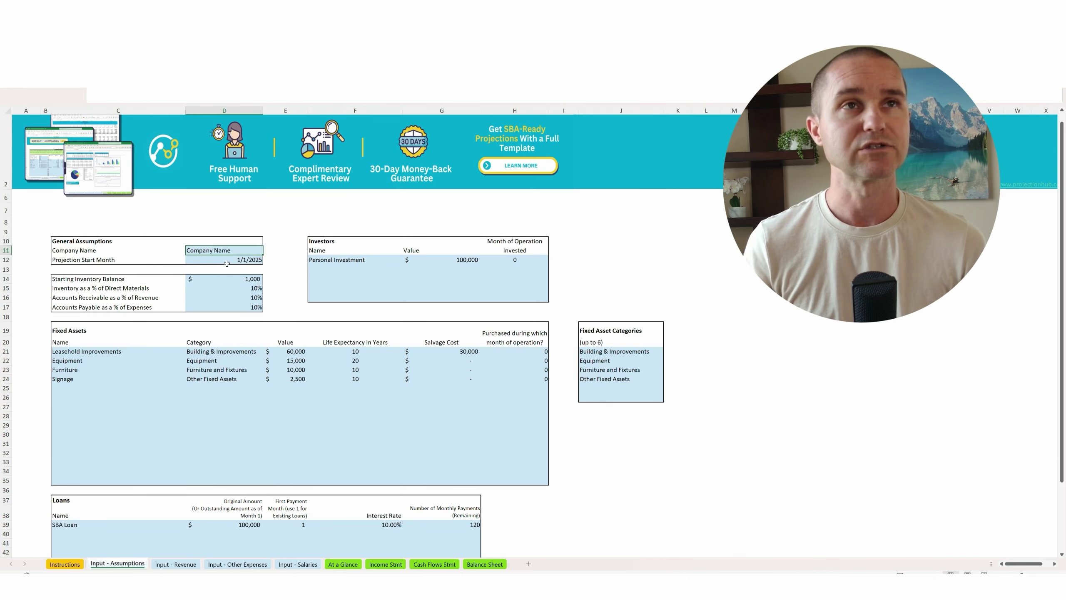
pyautogui.click(339, 261)
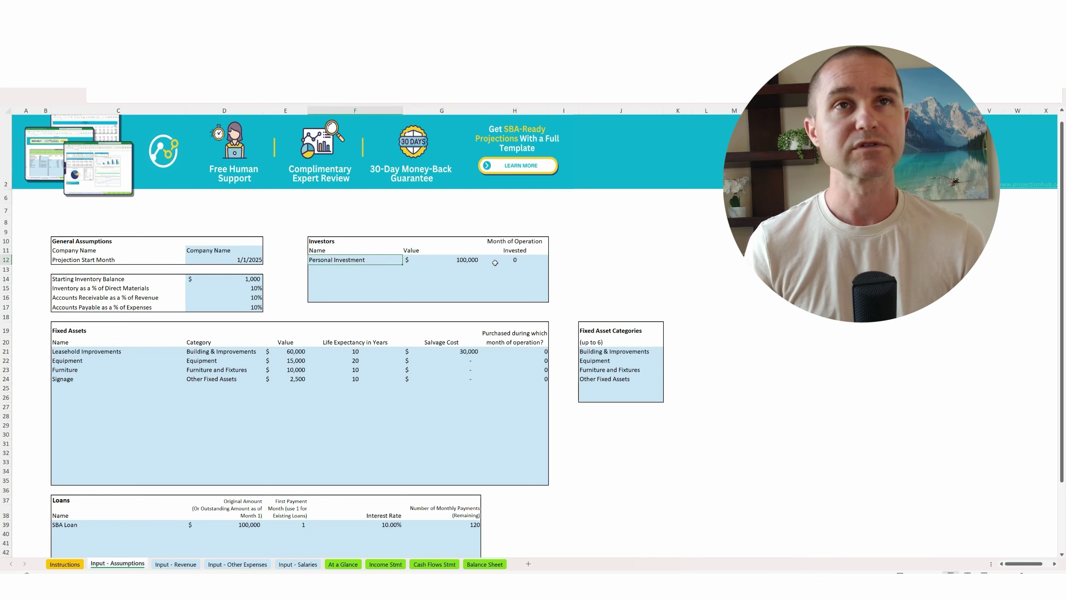
pyautogui.click(513, 261)
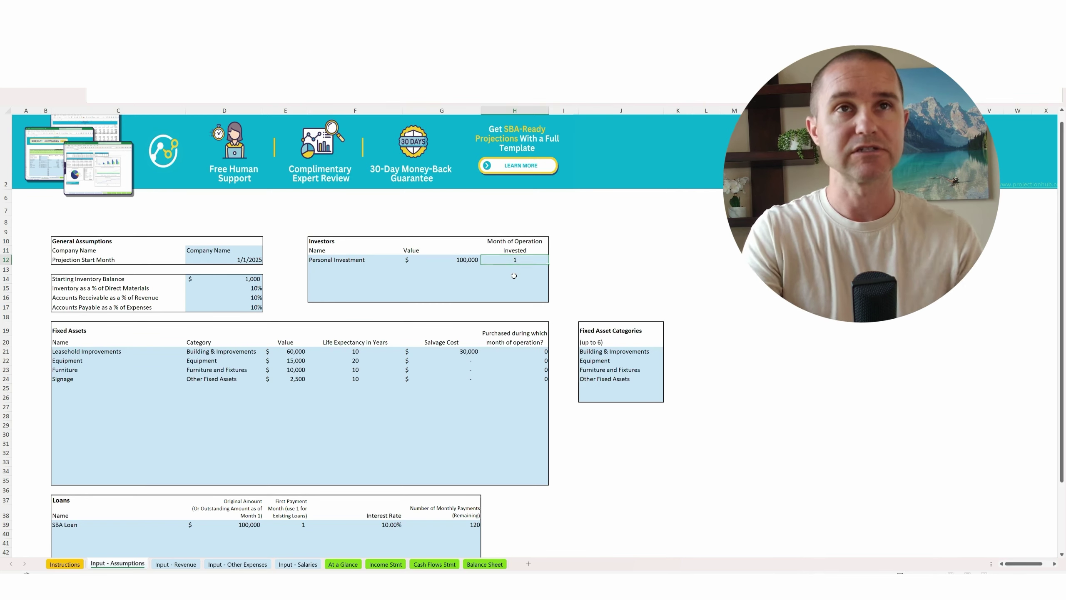
pyautogui.write('1')
pyautogui.press('Return')
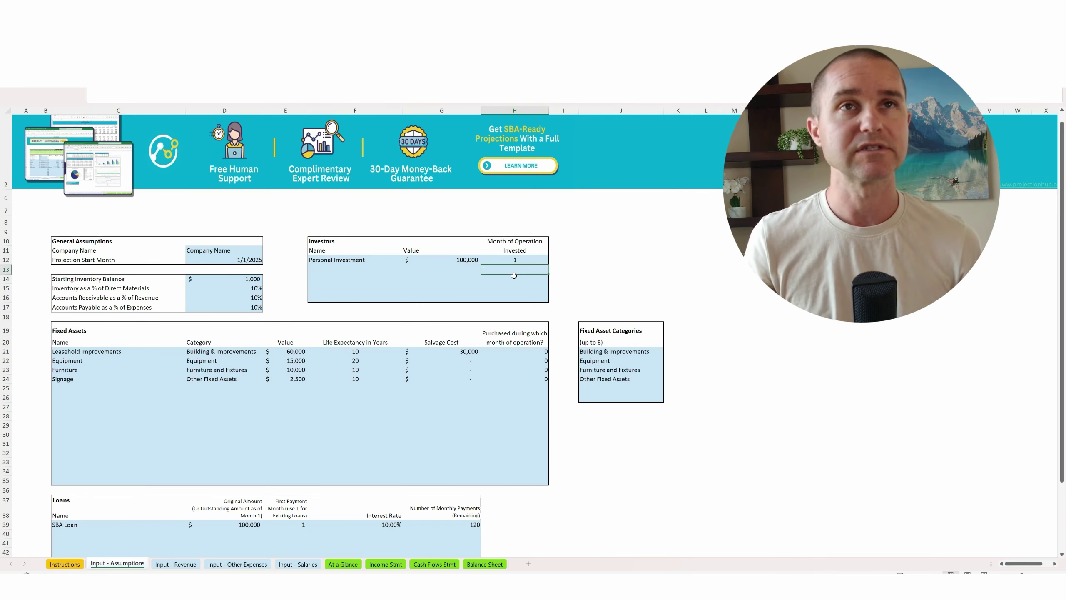
pyautogui.click(221, 280)
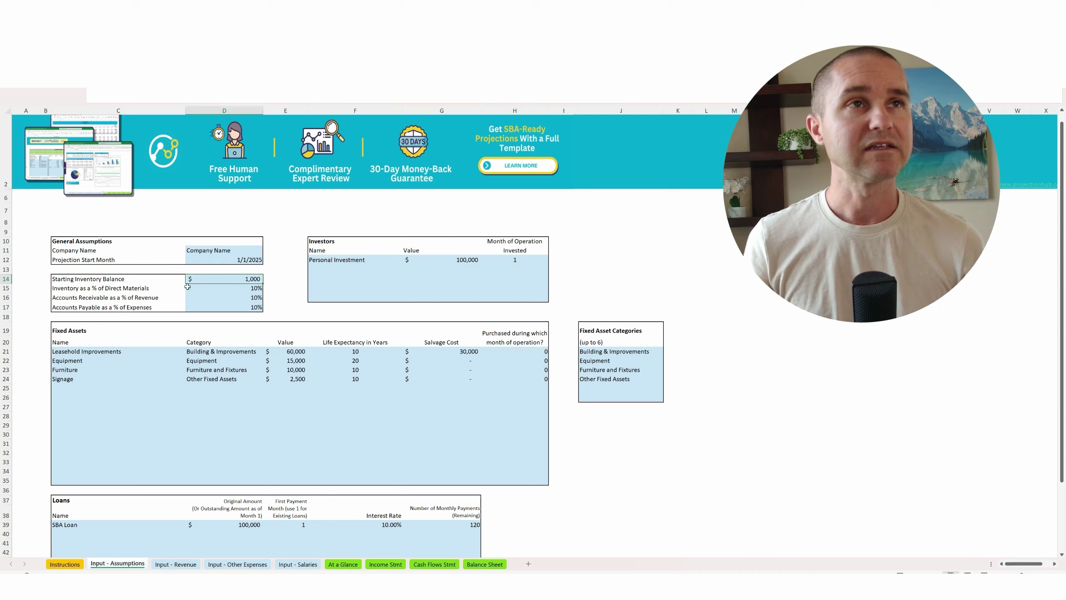
pyautogui.click(232, 289)
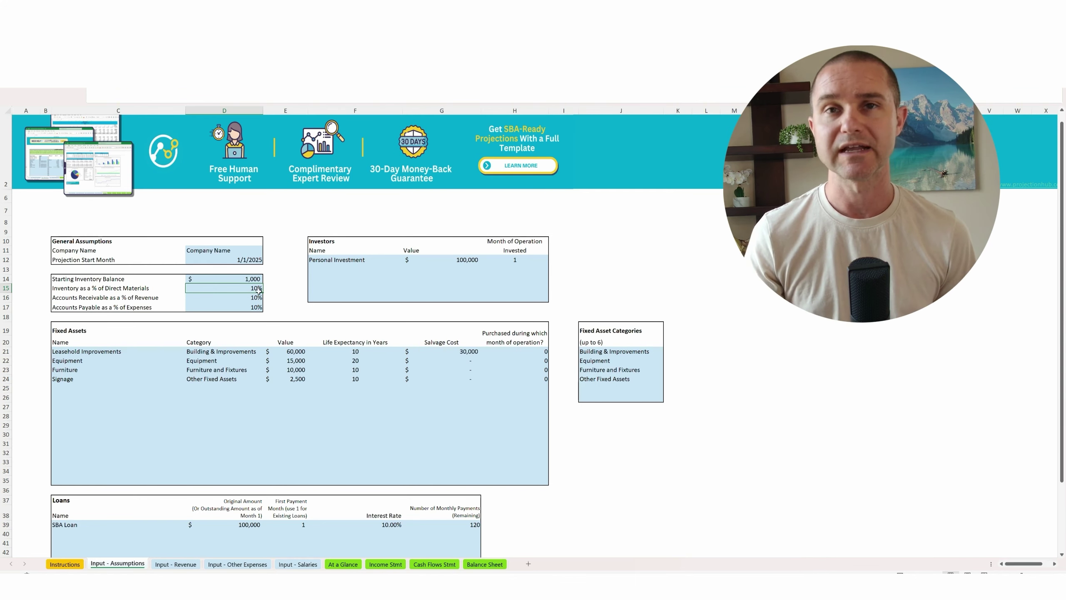
pyautogui.click(228, 300)
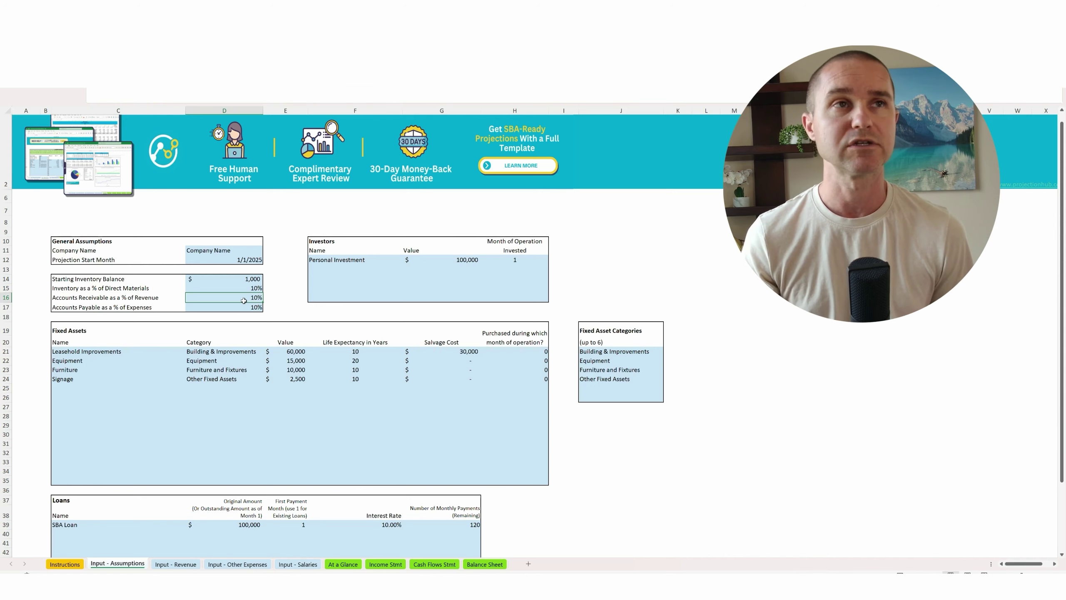
pyautogui.click(235, 309)
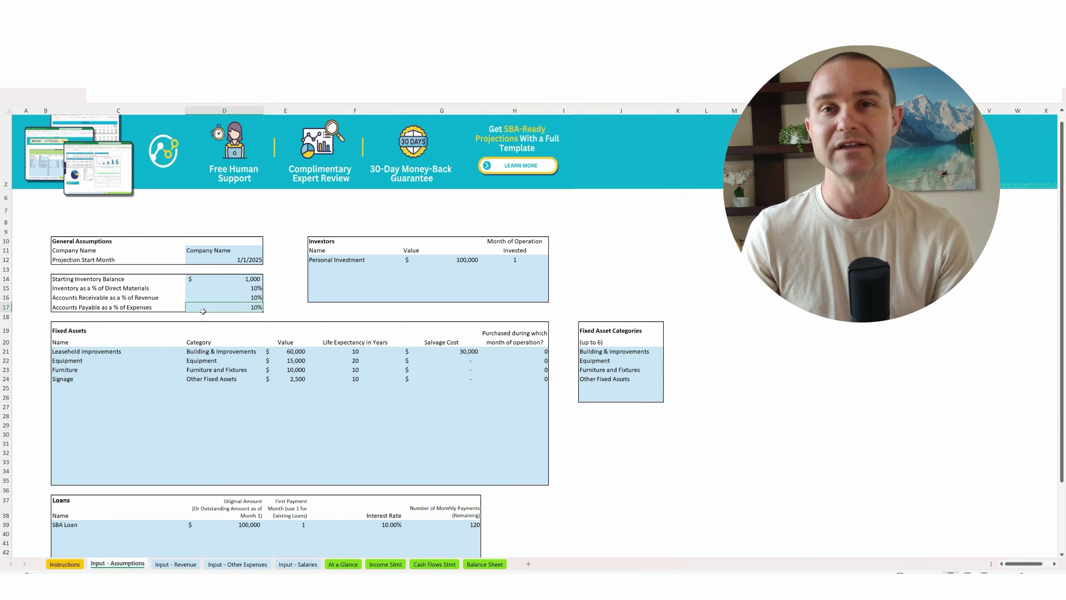
pyautogui.click(127, 354)
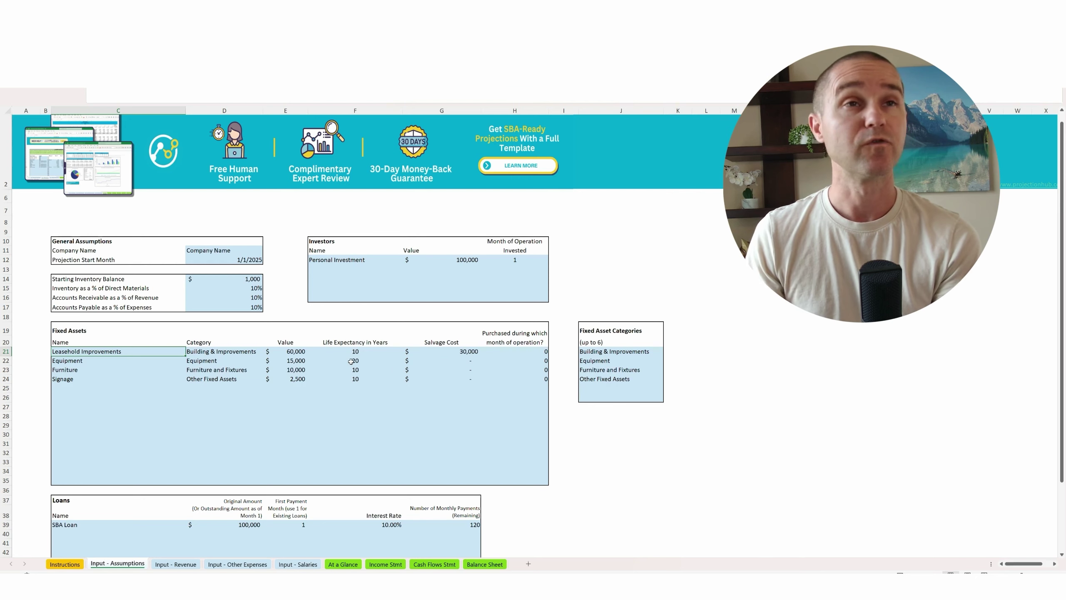
# - Change the Leasehold Improvements salvage cost from 30,000 to 0
pyautogui.click(351, 362)
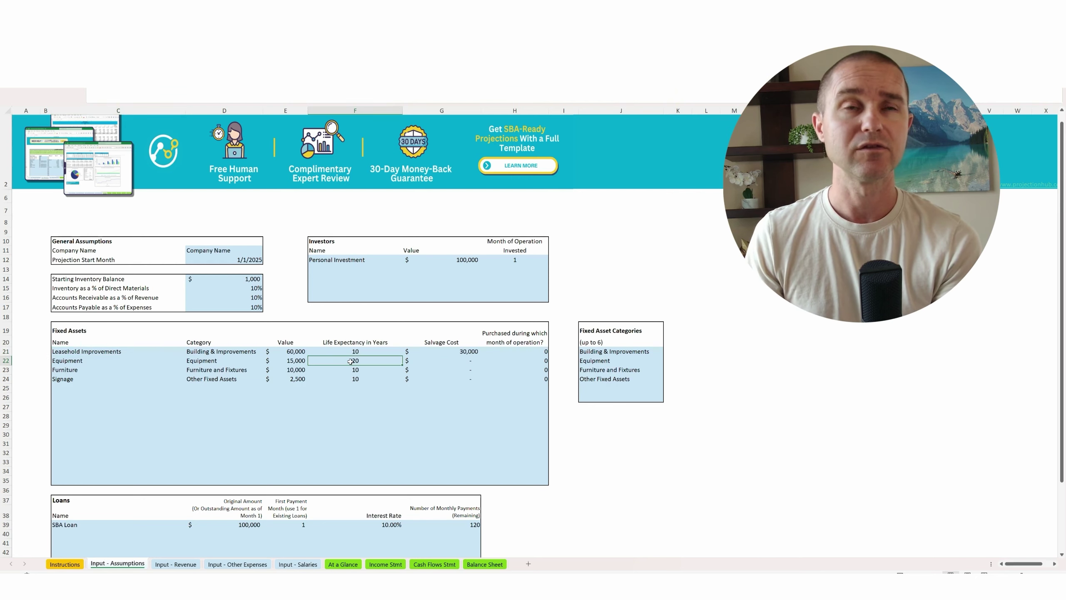
pyautogui.click(473, 362)
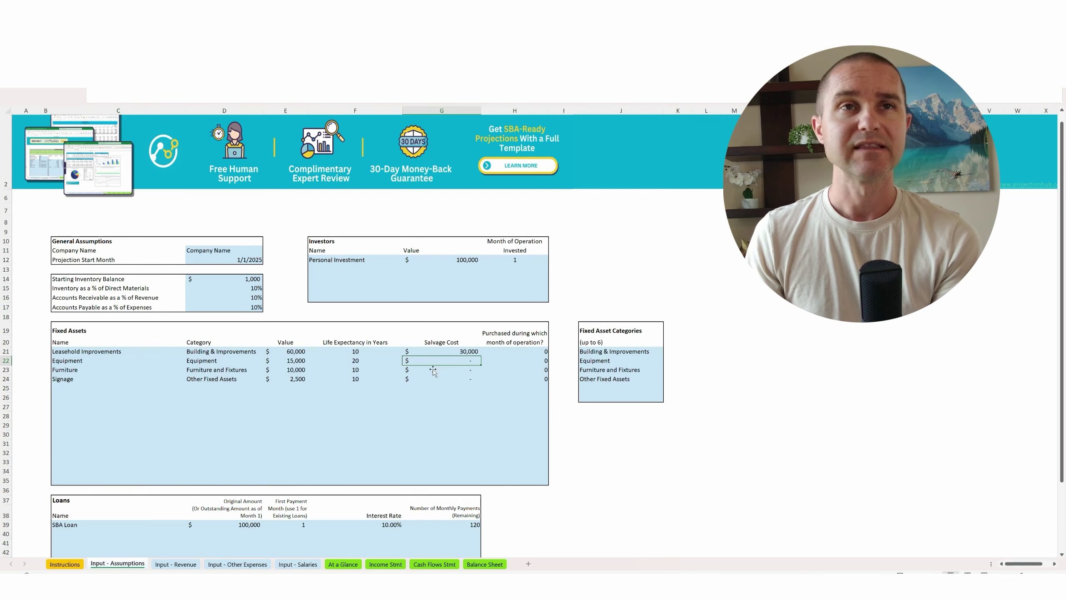
pyautogui.click(445, 350)
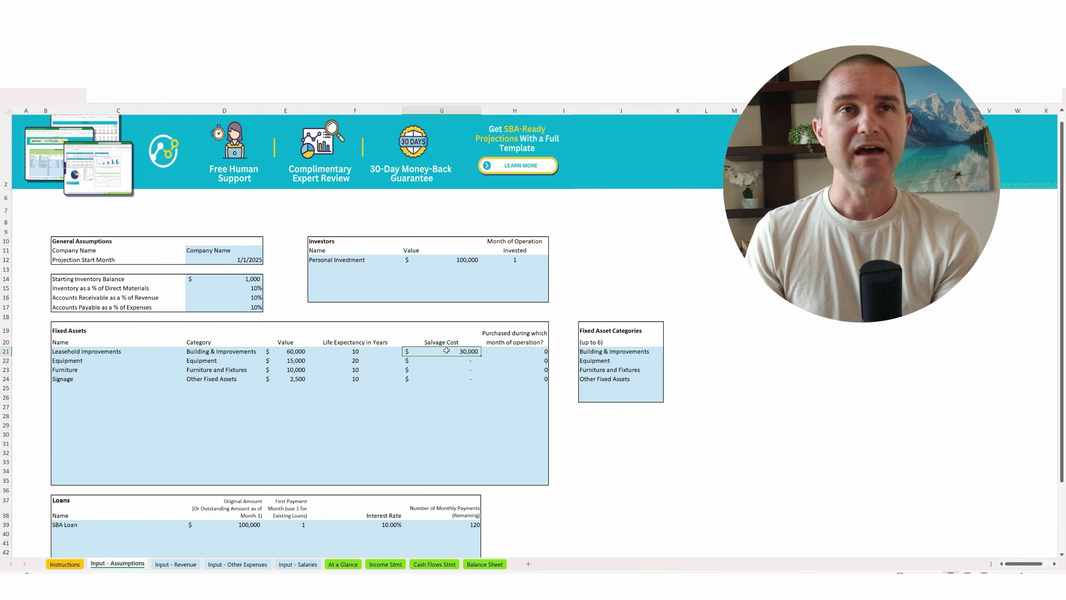
pyautogui.write('0')
pyautogui.press('Return')
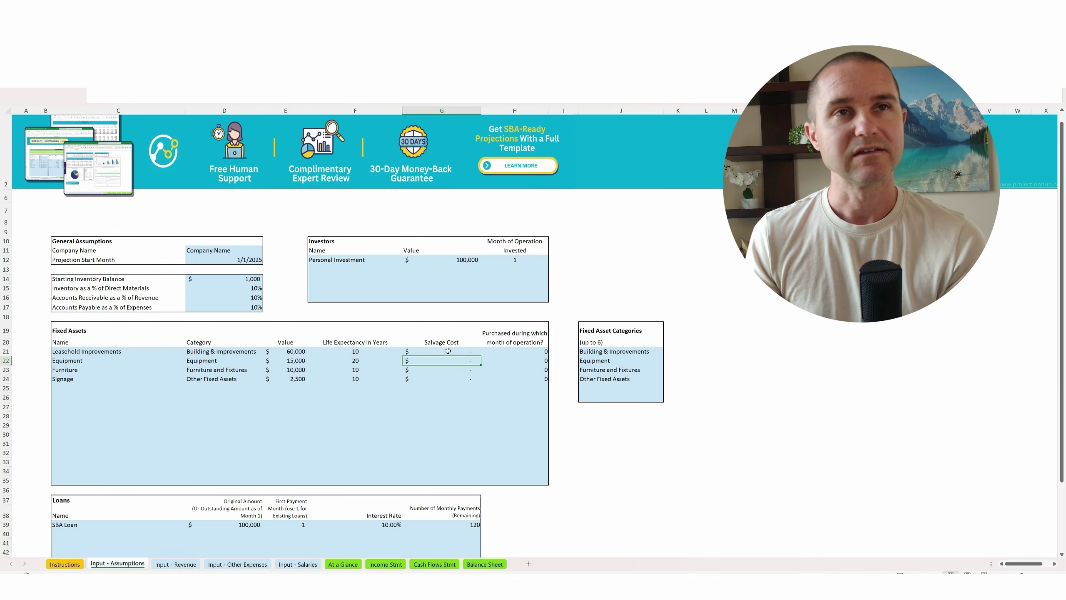
pyautogui.click(533, 352)
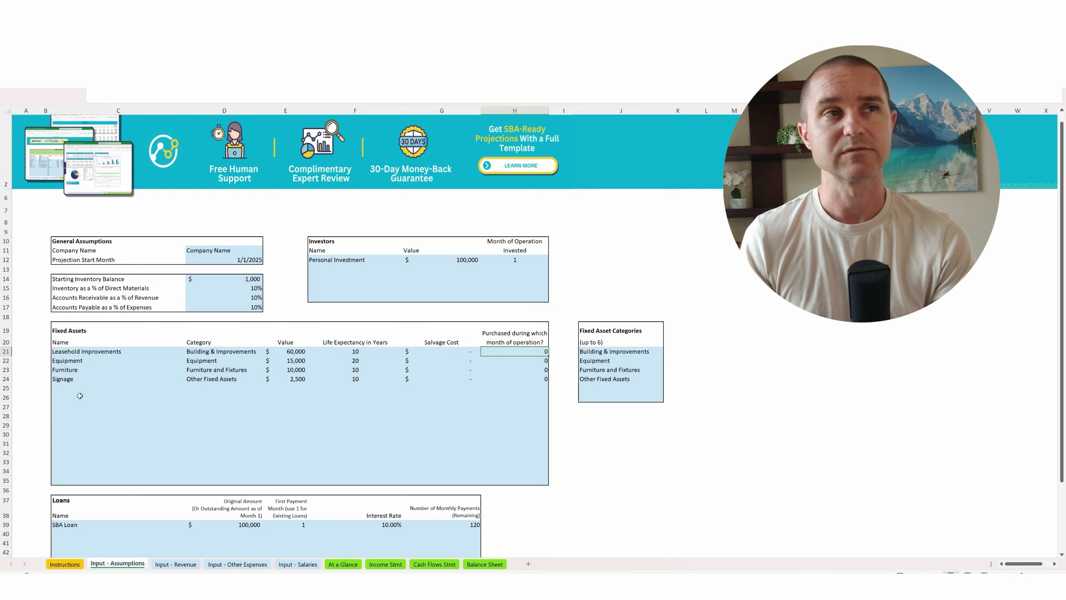
# - Add a Truck fixed asset below Signage with category Equipment
pyautogui.click(69, 389)
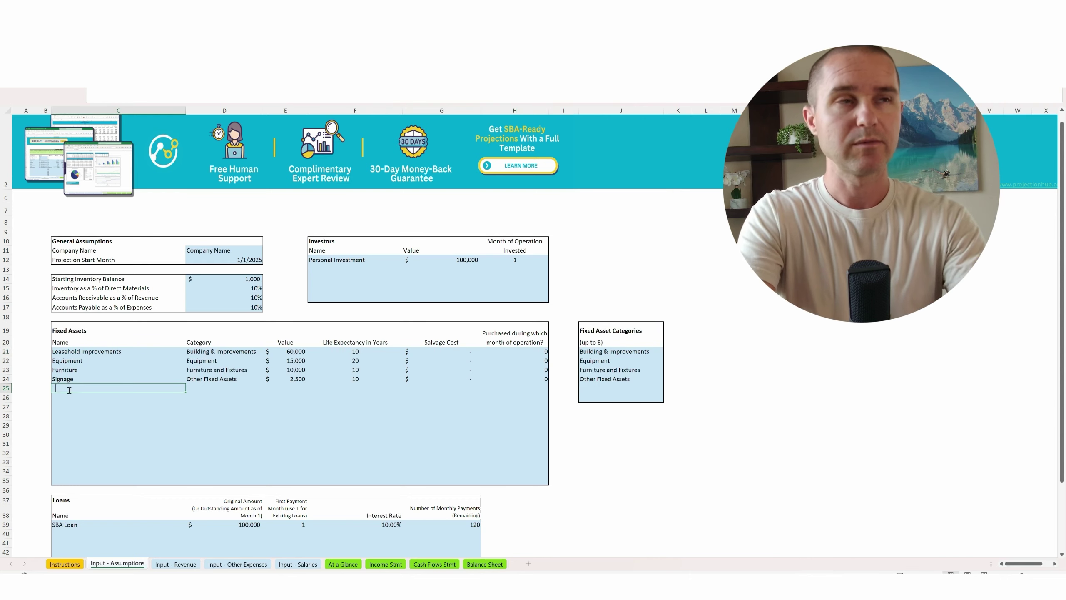
pyautogui.write('Truck')
pyautogui.press('Tab')
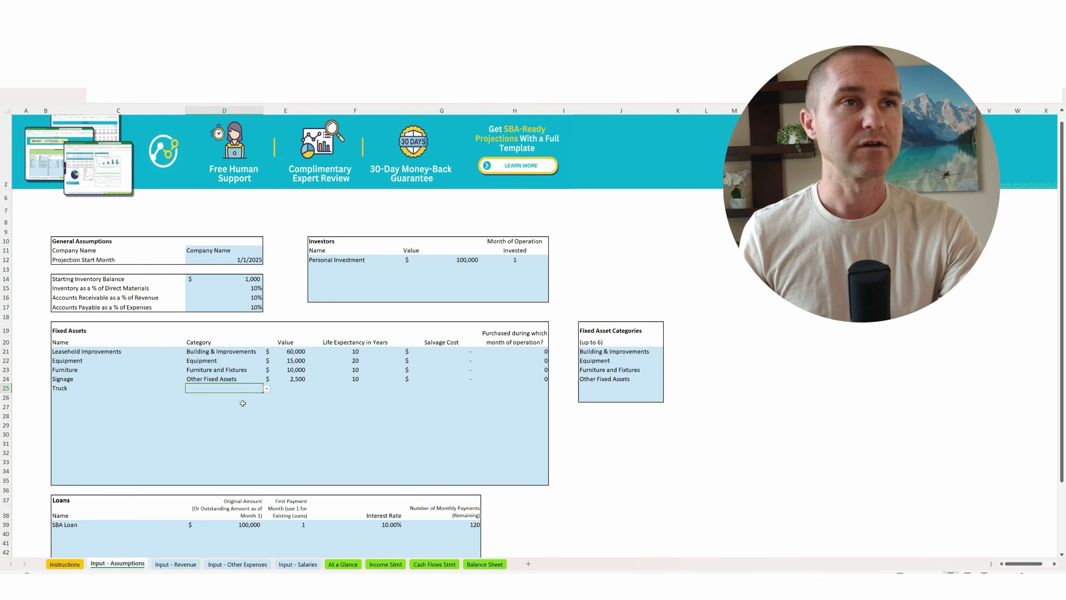
pyautogui.click(267, 389)
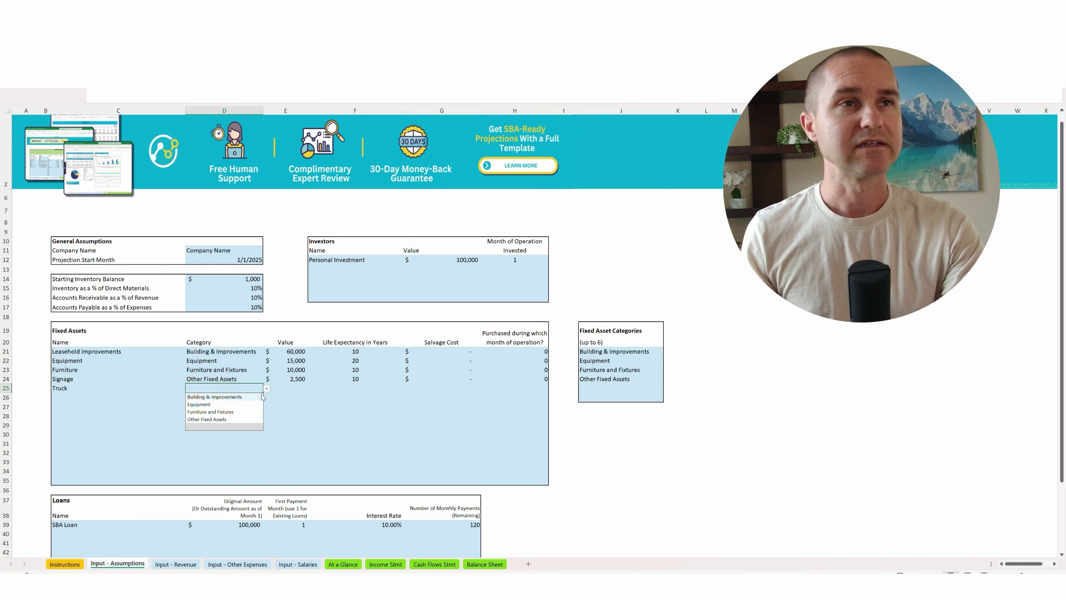
pyautogui.click(218, 404)
pyautogui.click(299, 387)
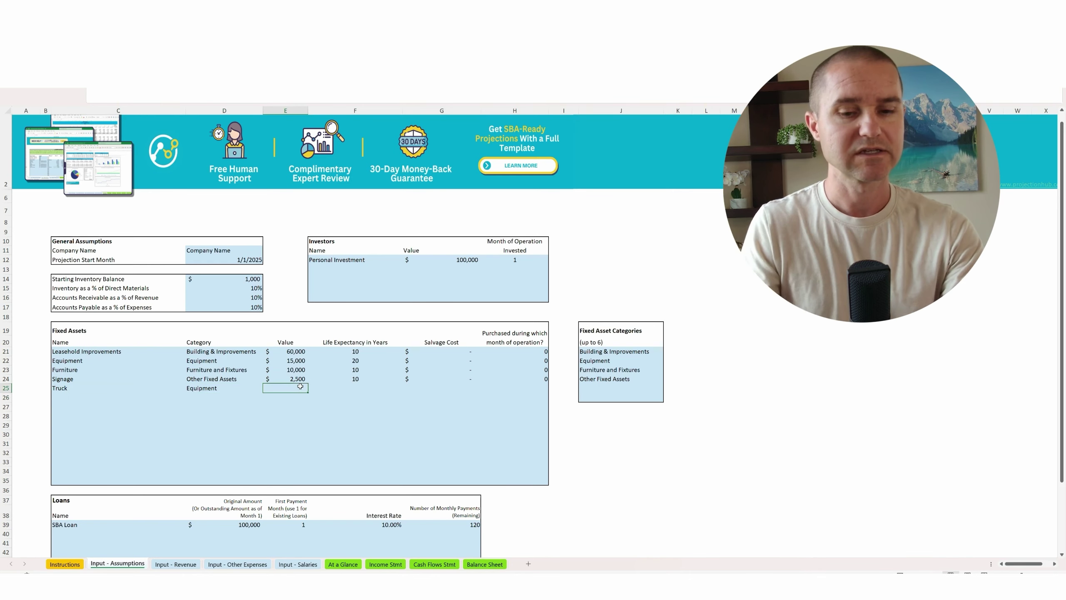
# - Give the Truck a 50,000 value, 10-year life, no salvage and purchase month 1
pyautogui.write('50,0')
pyautogui.write('0')
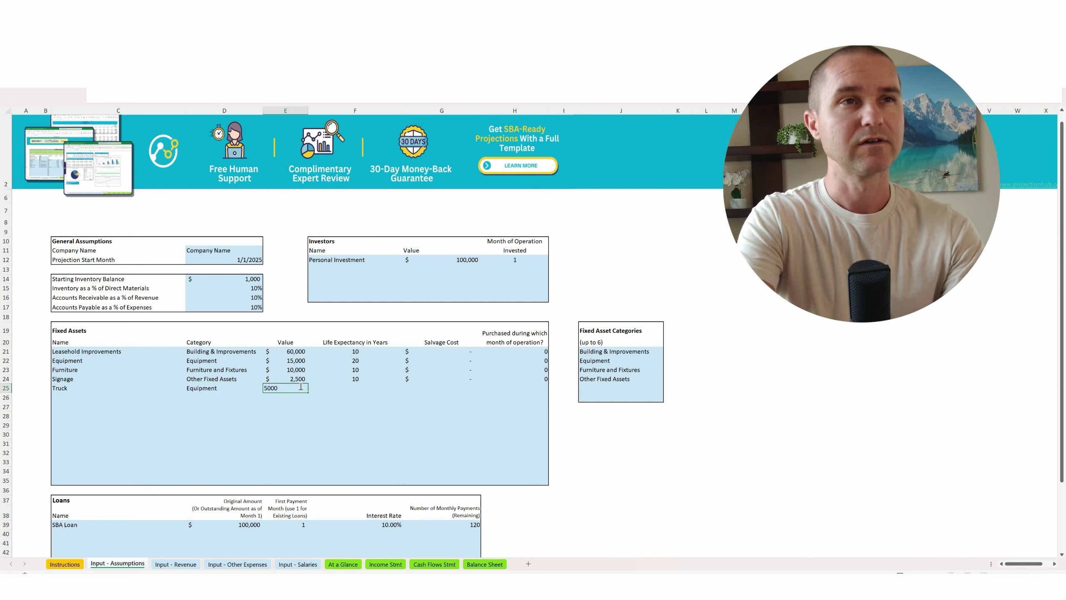
pyautogui.write('0')
pyautogui.press('Tab')
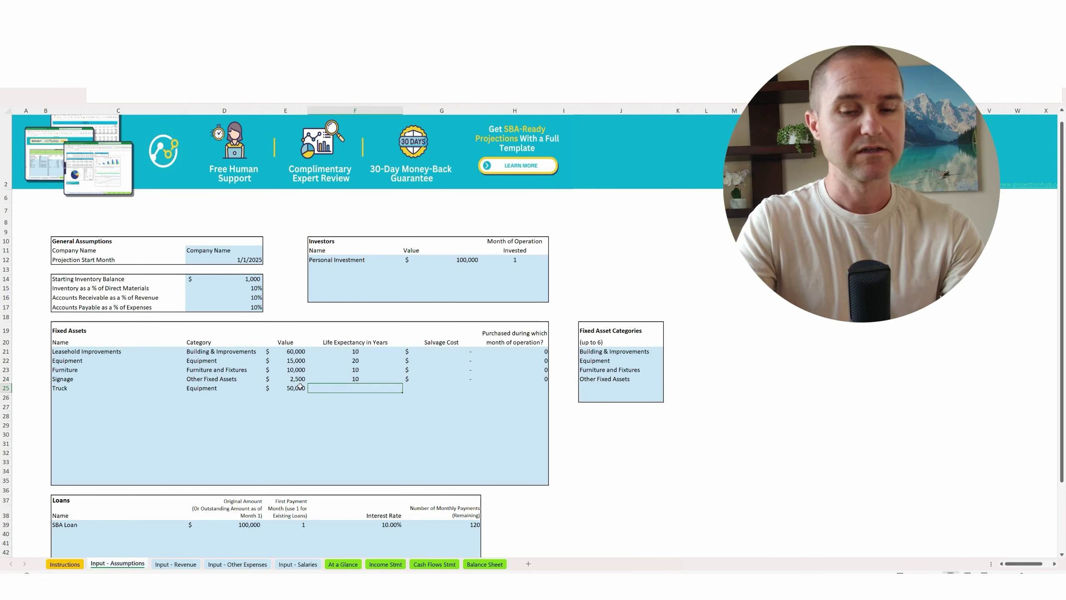
pyautogui.write('10')
pyautogui.press('Tab')
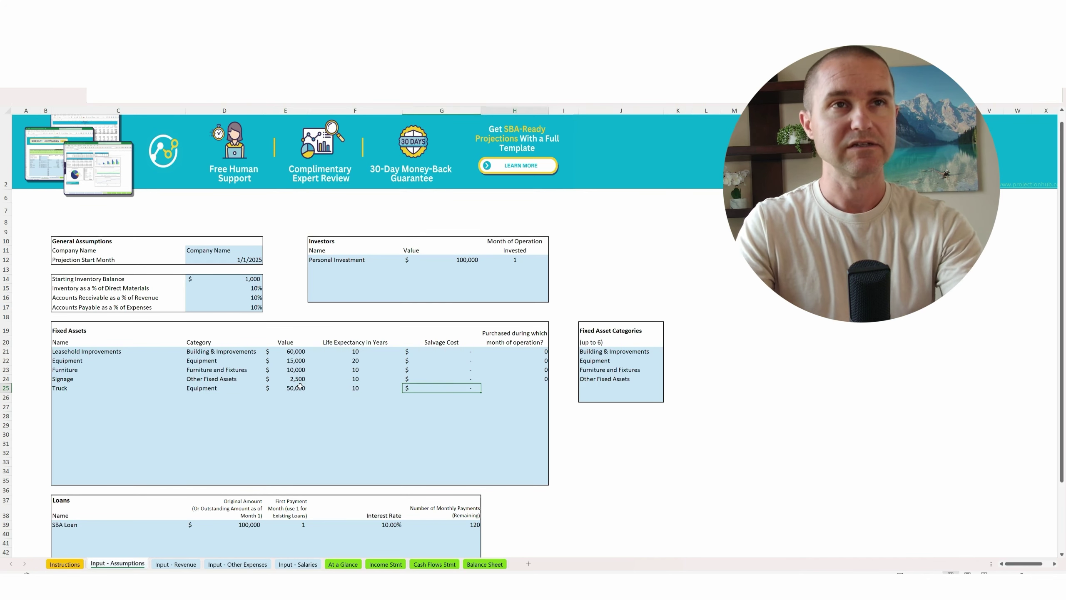
pyautogui.press('Tab')
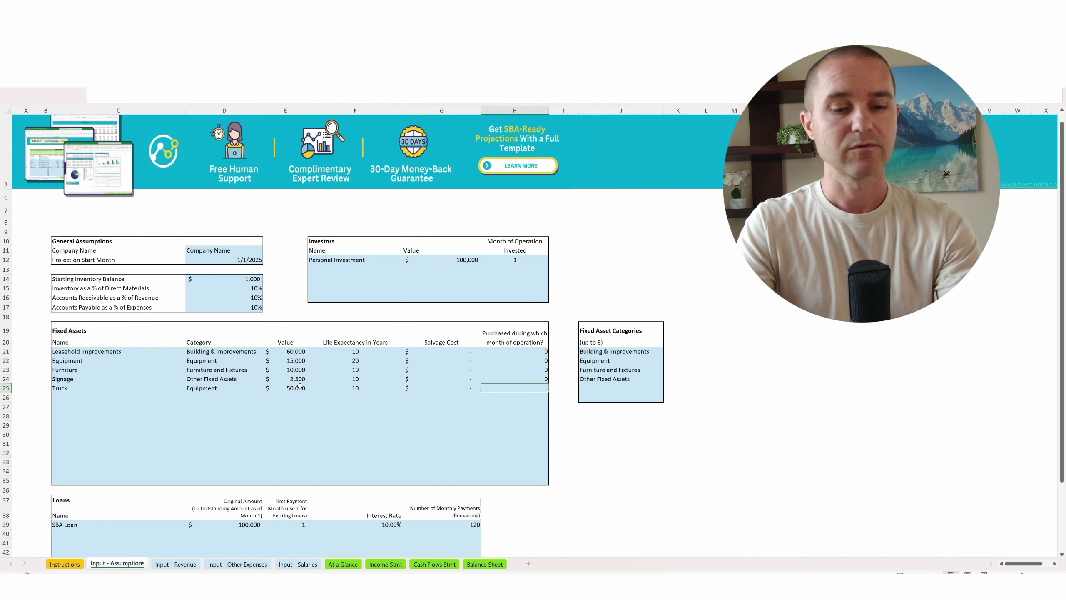
pyautogui.write('1')
pyautogui.press('Return')
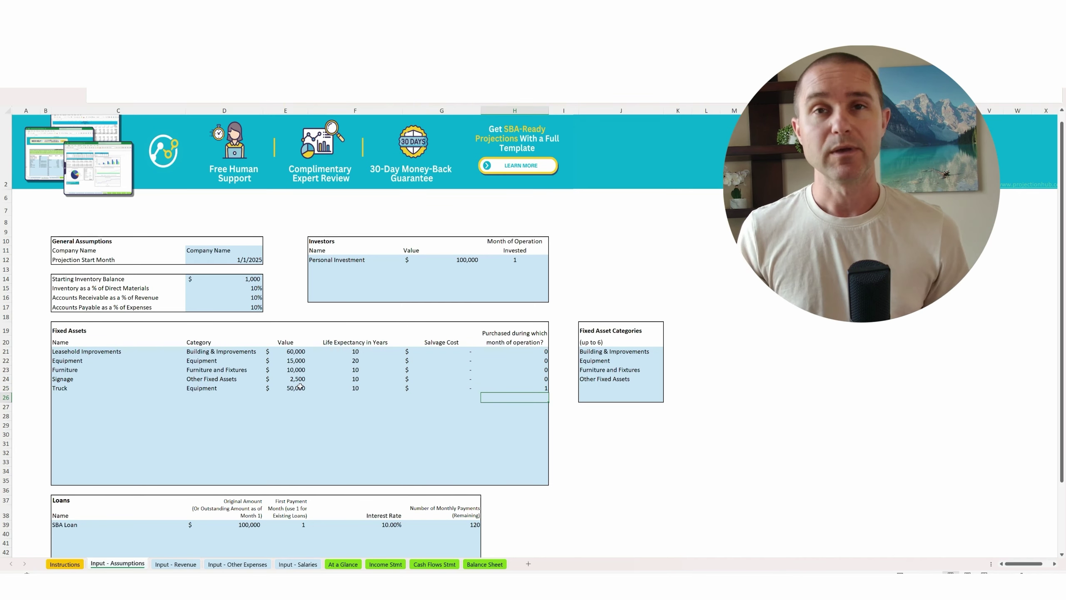
# - Check the SBA Loan's first payment month, interest rate and 120 payments, then go to Input - Revenue
pyautogui.scroll(-5, 252, 422)
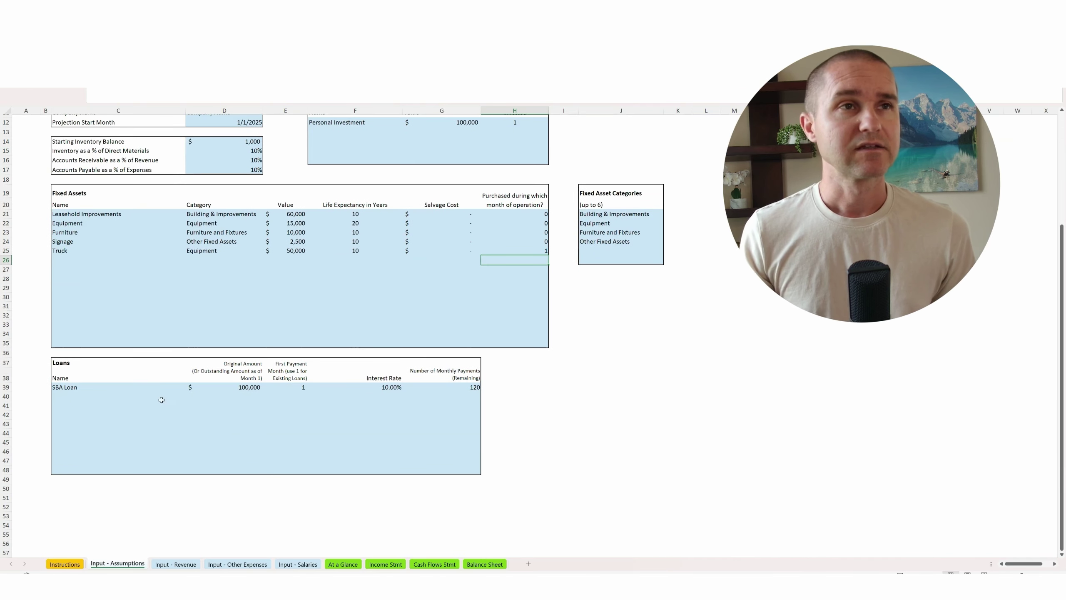
pyautogui.click(89, 389)
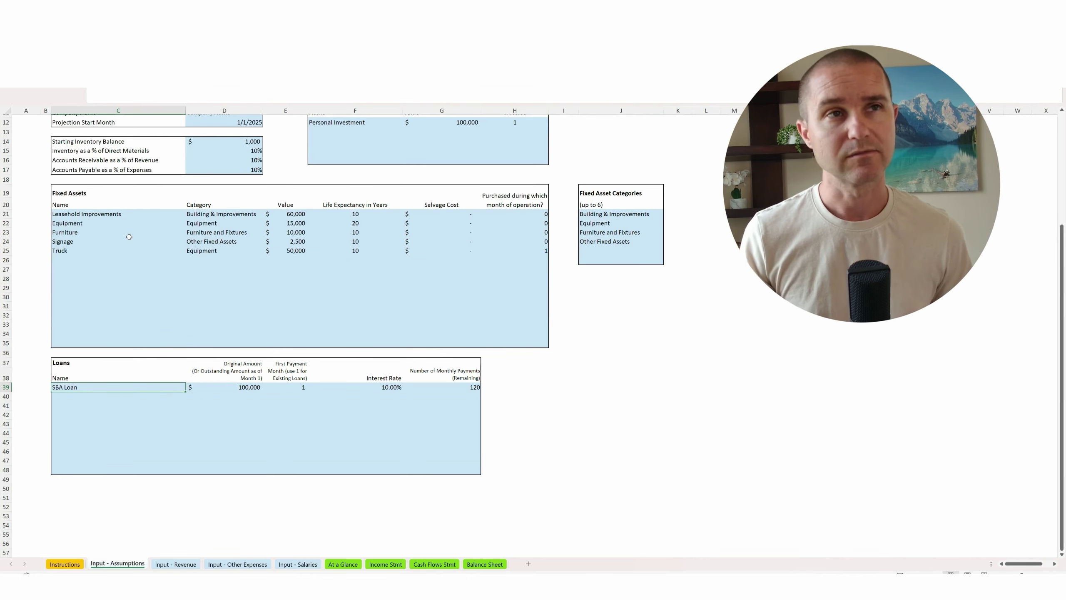
pyautogui.click(300, 386)
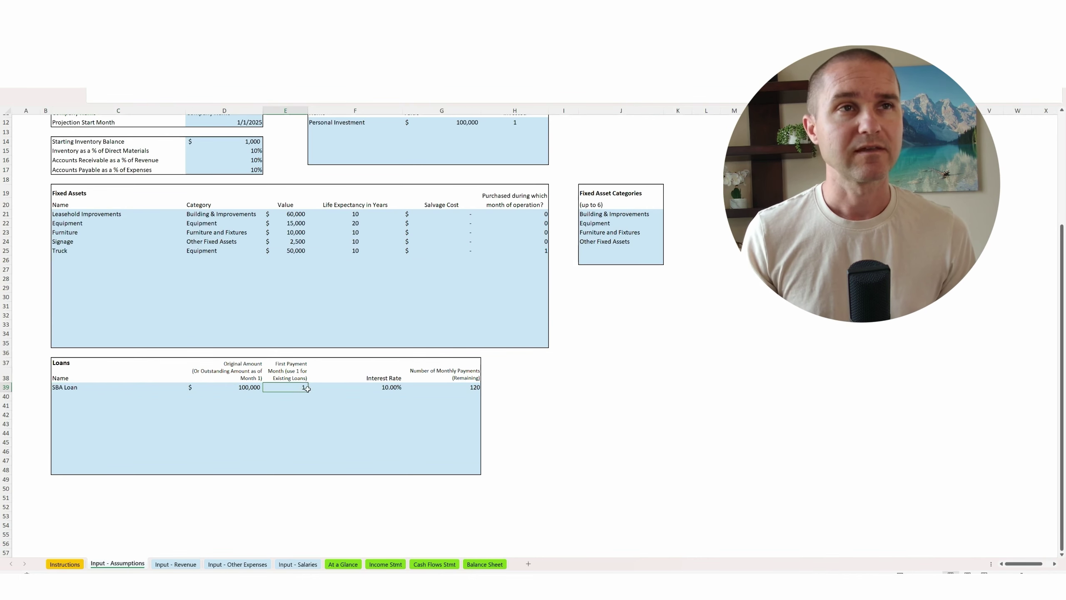
pyautogui.click(366, 387)
pyautogui.click(471, 390)
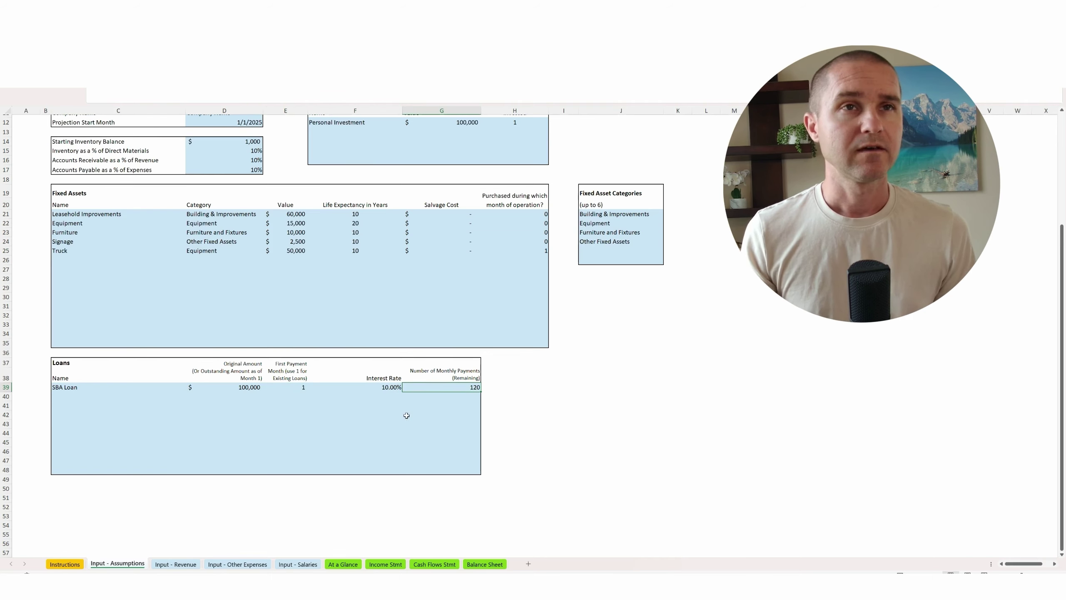
pyautogui.hotkey('ctrl', 'pagedown')
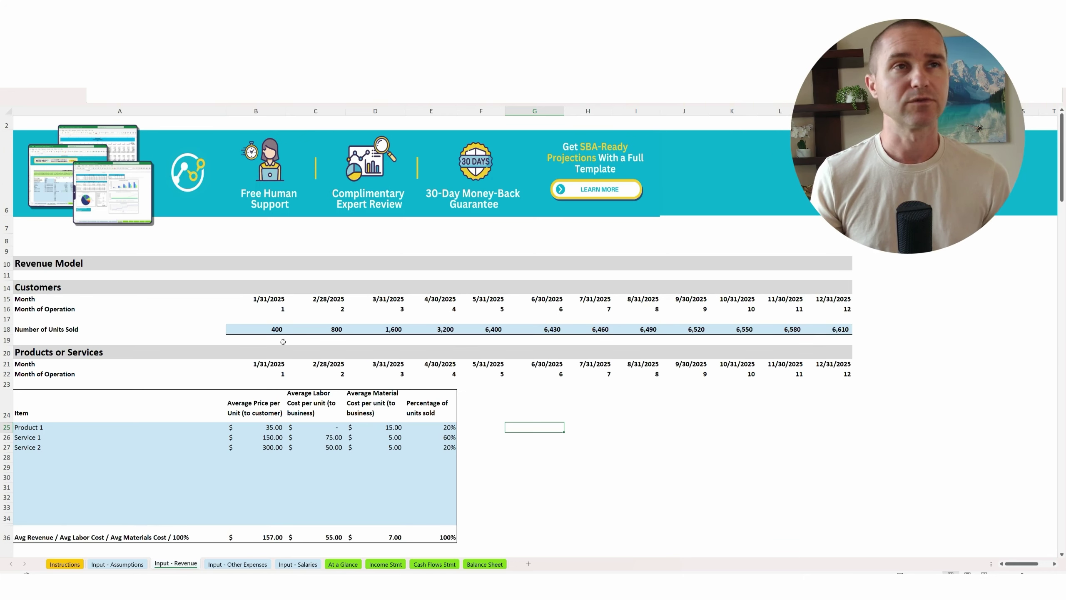
pyautogui.click(269, 330)
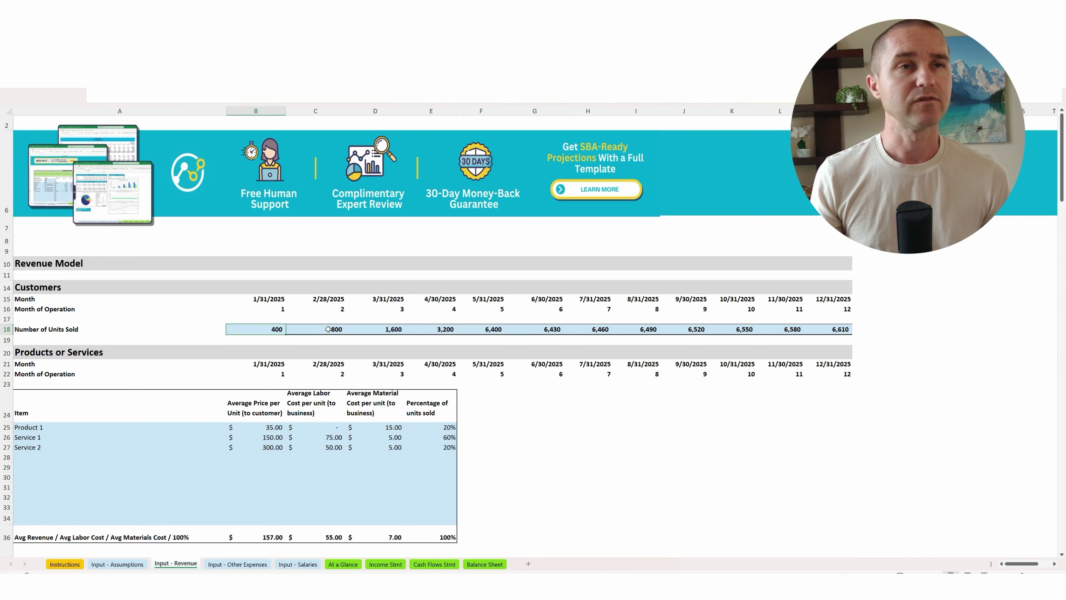
pyautogui.scroll(-2, 282, 356)
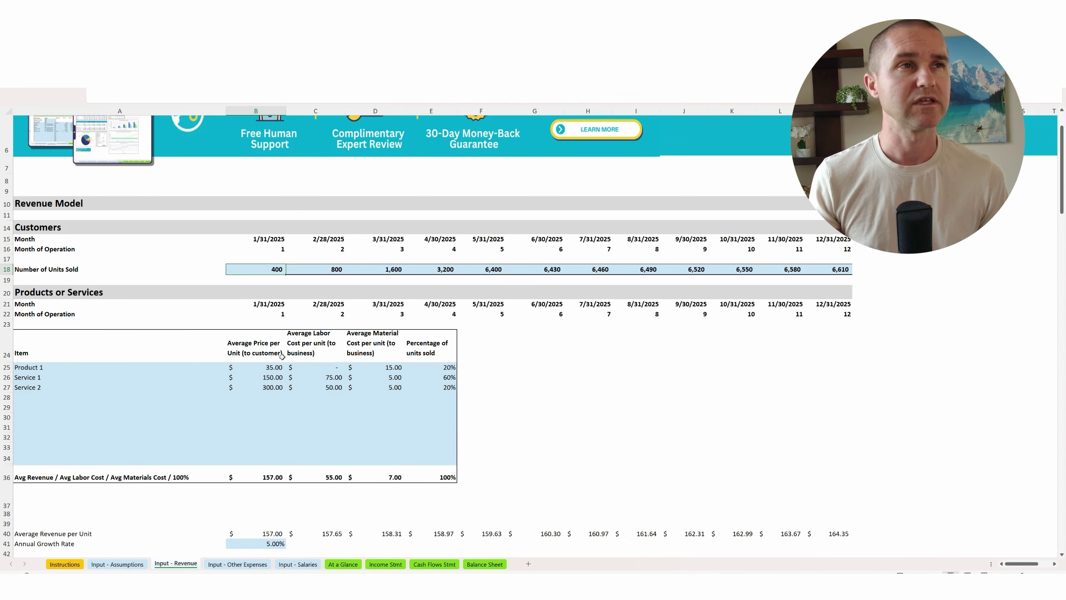
pyautogui.click(41, 367)
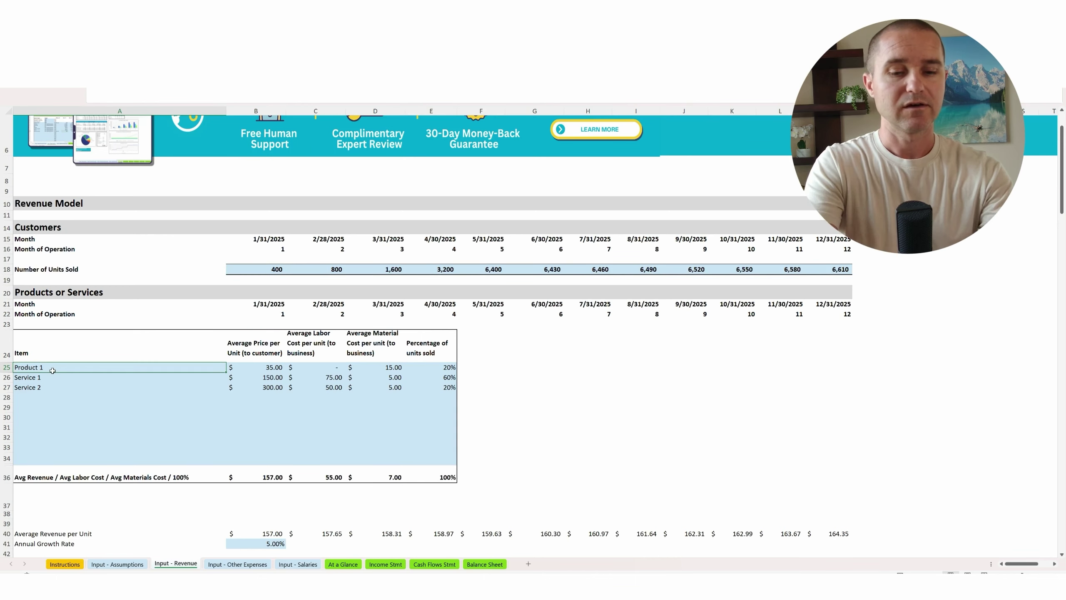
pyautogui.write('Donuts')
pyautogui.press('Return')
pyautogui.write('Mu')
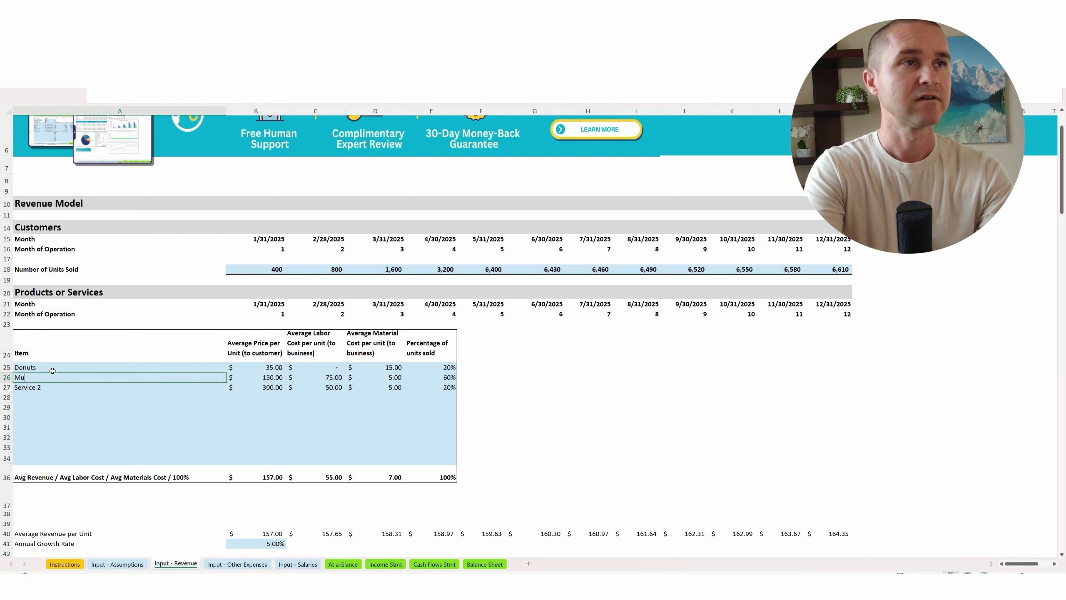
pyautogui.write('ffins')
pyautogui.press('Return')
pyautogui.write('Coffee')
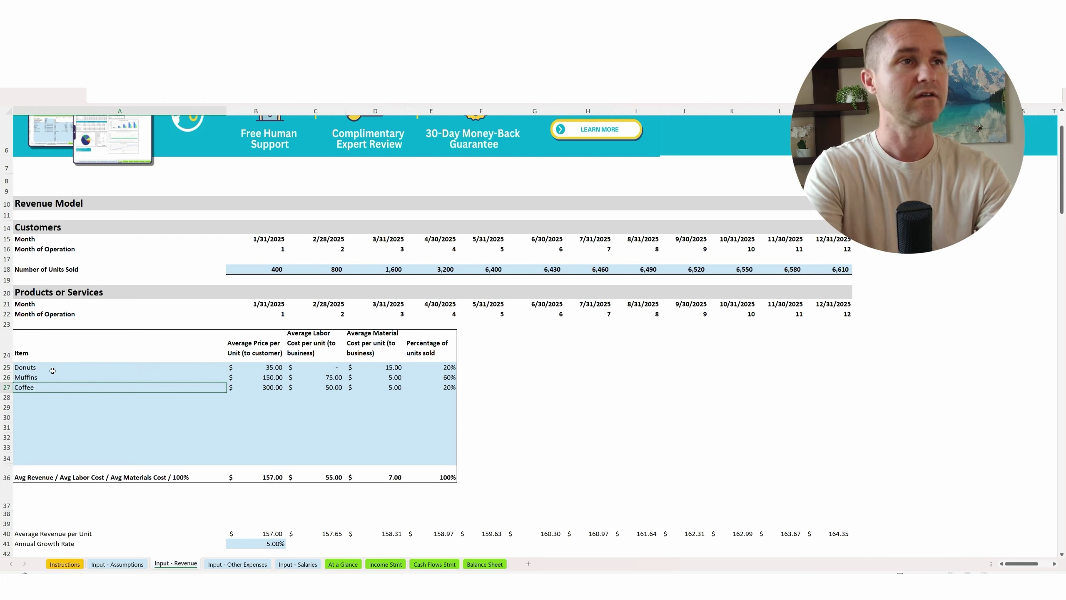
pyautogui.press('Return')
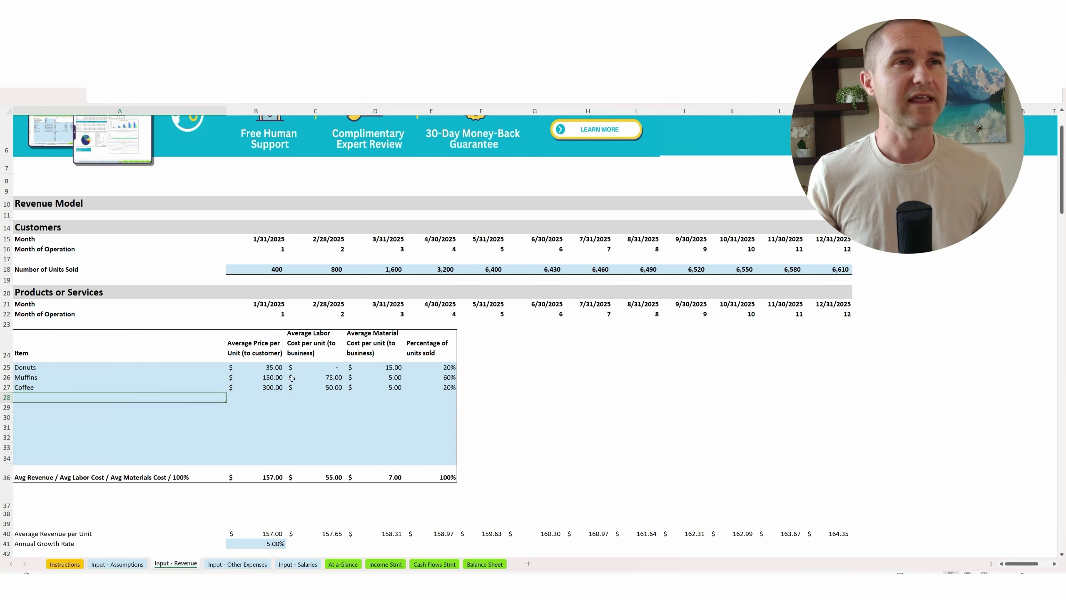
pyautogui.moveTo(265, 368); pyautogui.dragTo(266, 384)
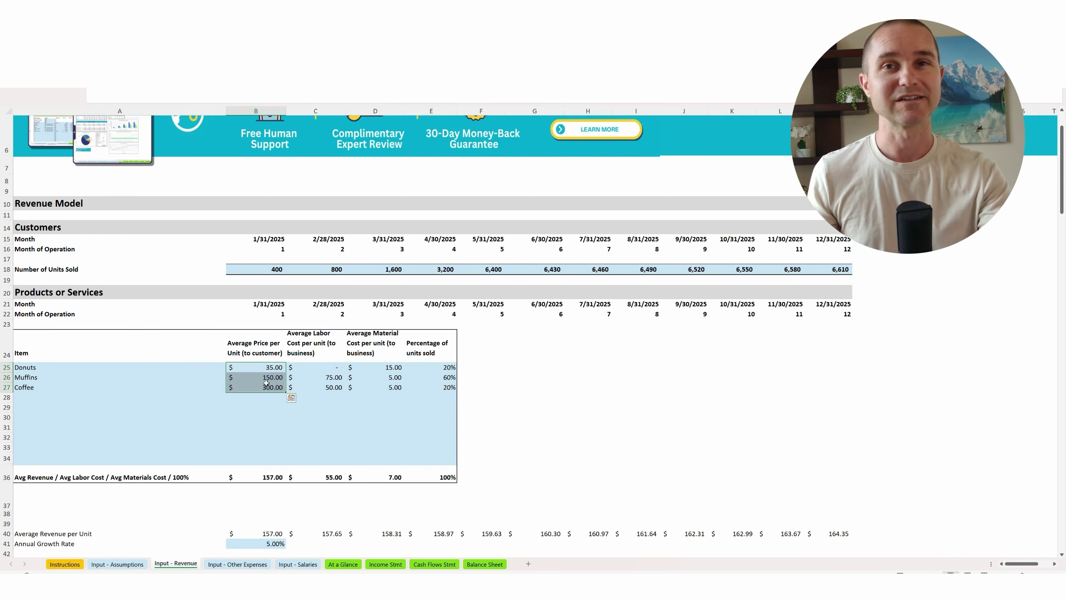
pyautogui.press('Up')
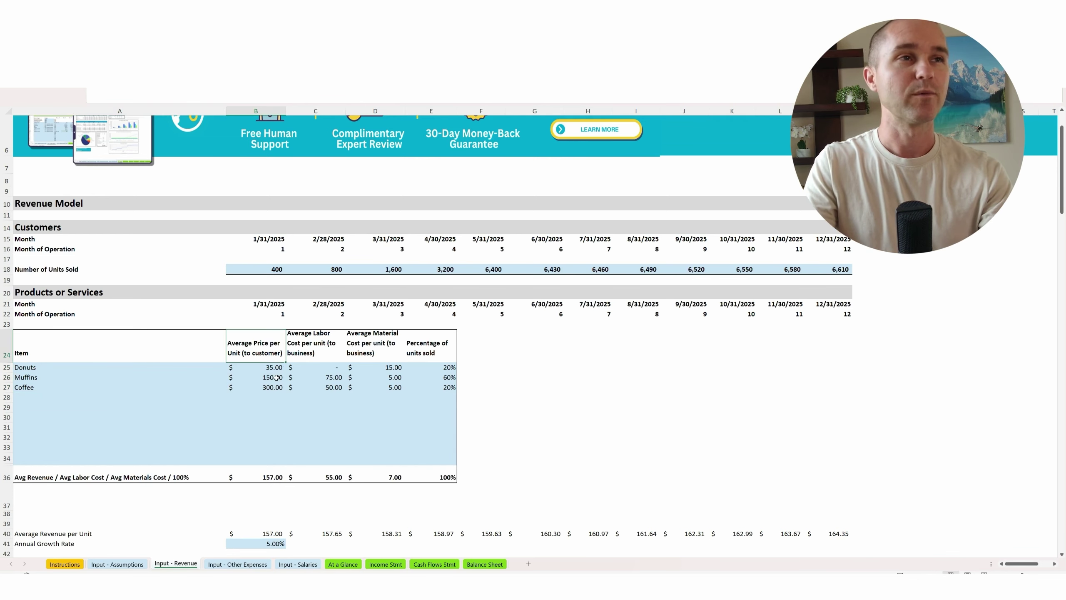
pyautogui.press('Down')
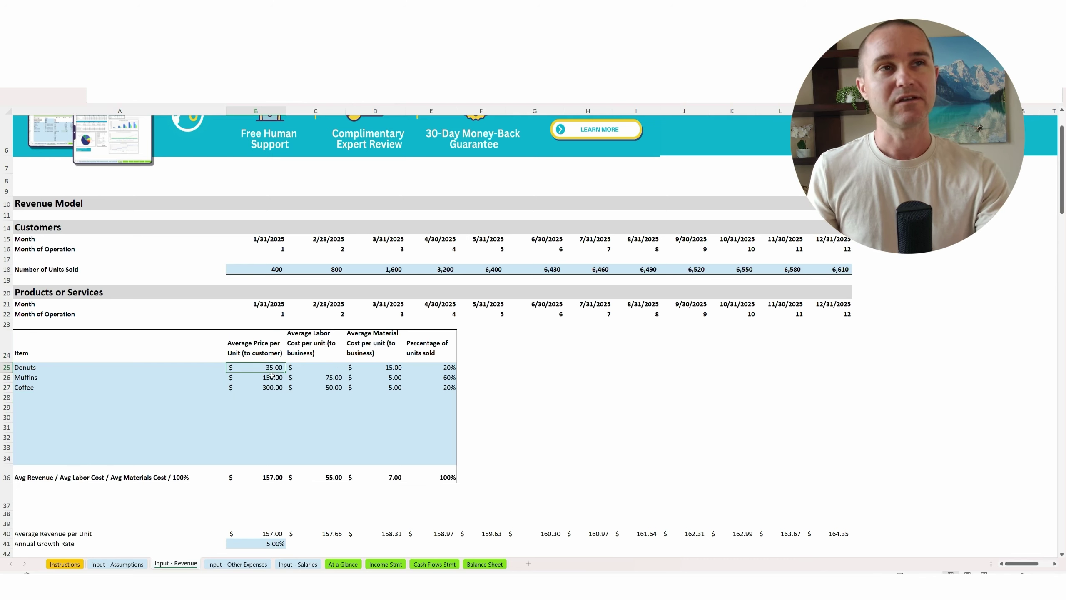
pyautogui.write('2')
pyautogui.press('Return')
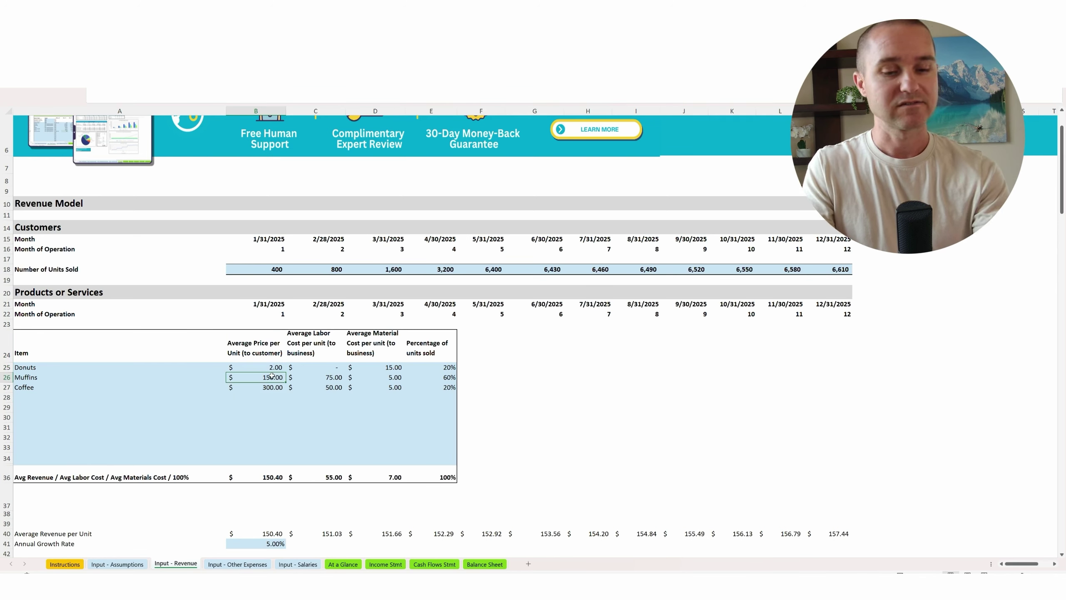
pyautogui.write('3')
pyautogui.press('Return')
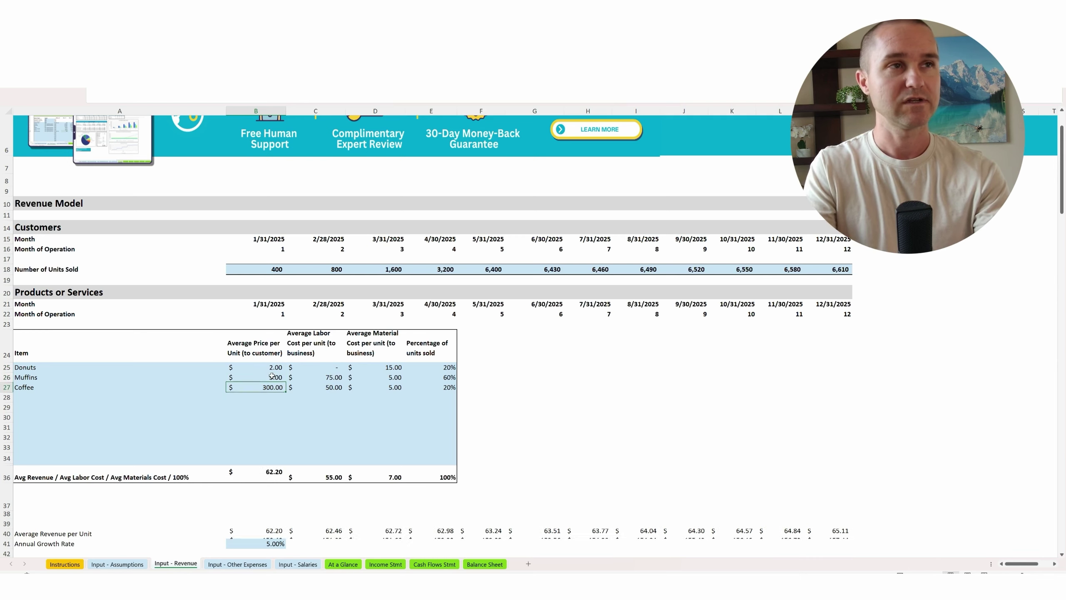
pyautogui.write('4')
pyautogui.press('Return')
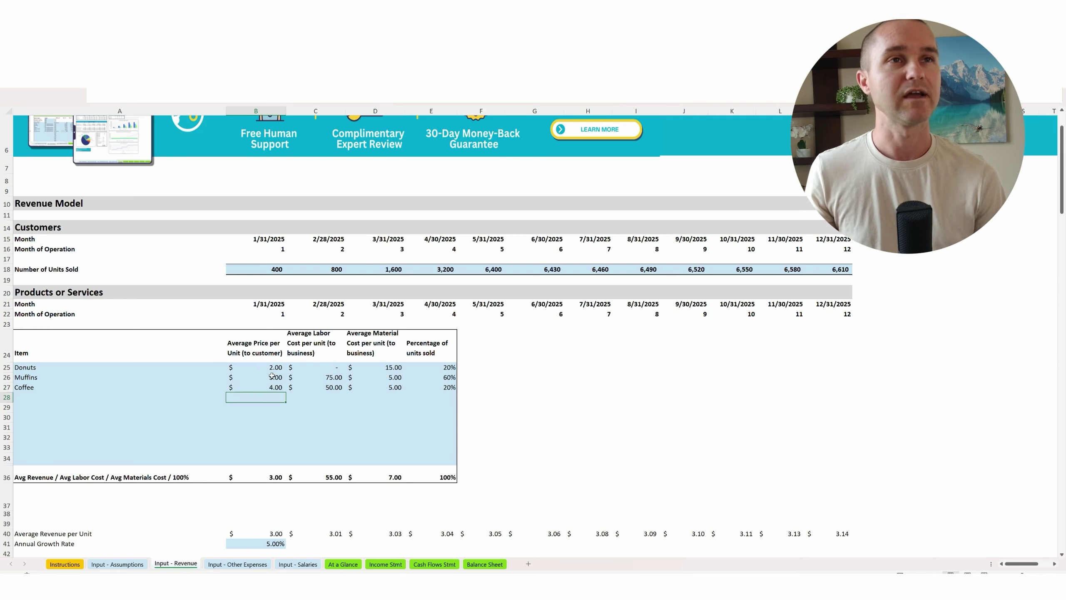
pyautogui.click(331, 379)
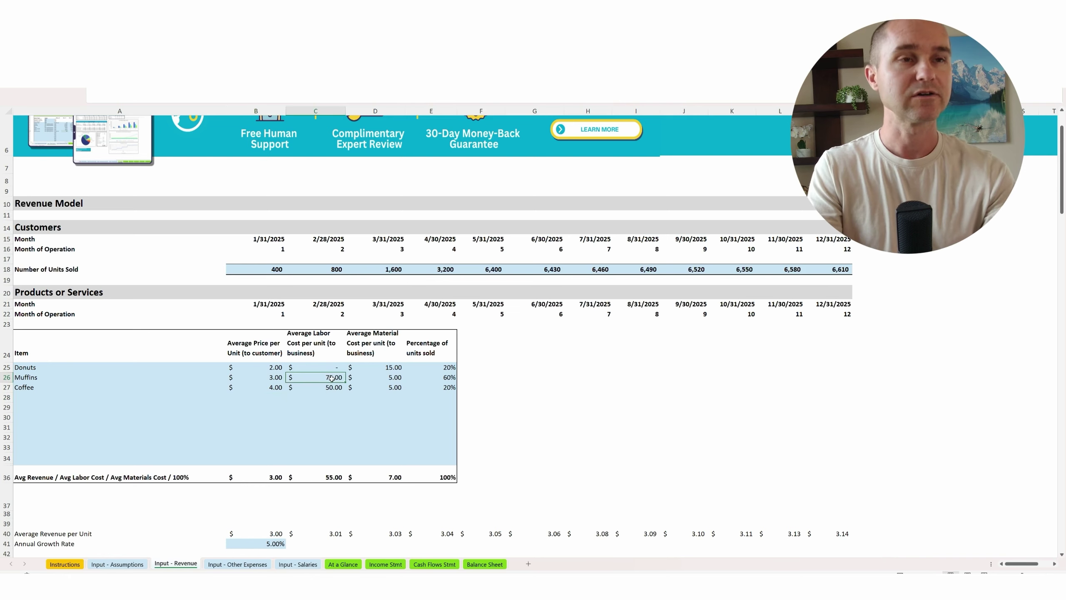
pyautogui.hotkey('ctrl', 'z')
pyautogui.hotkey('ctrl', 'z')
pyautogui.hotkey('ctrl', 'z')
pyautogui.hotkey('ctrl', 'z')
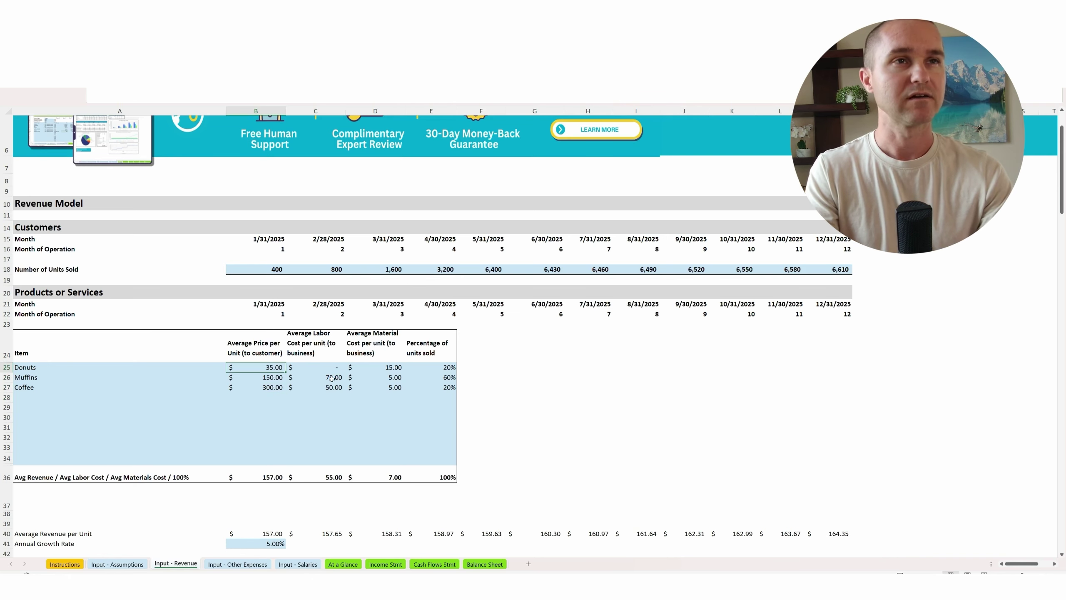
pyautogui.hotkey('ctrl', 'z')
pyautogui.hotkey('ctrl', 'z')
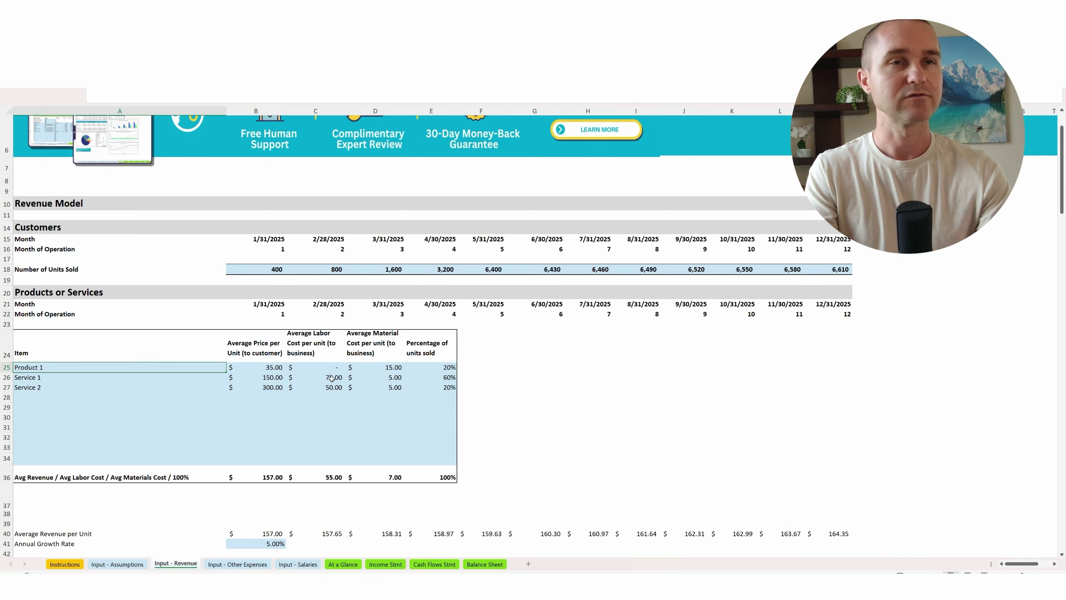
pyautogui.hotkey('ctrl', 'z')
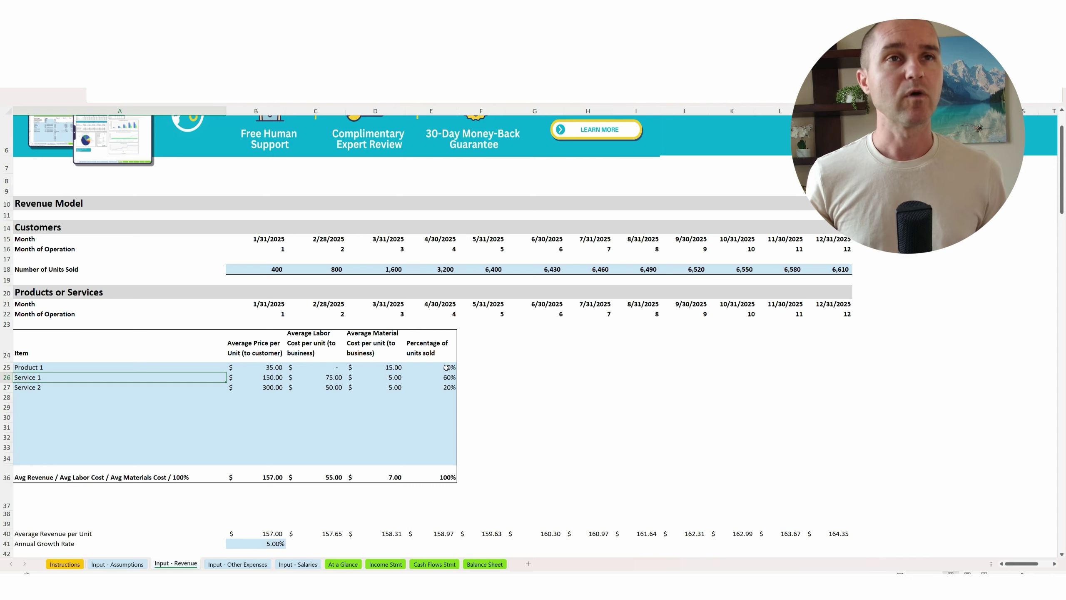
pyautogui.click(280, 269)
pyautogui.click(294, 271)
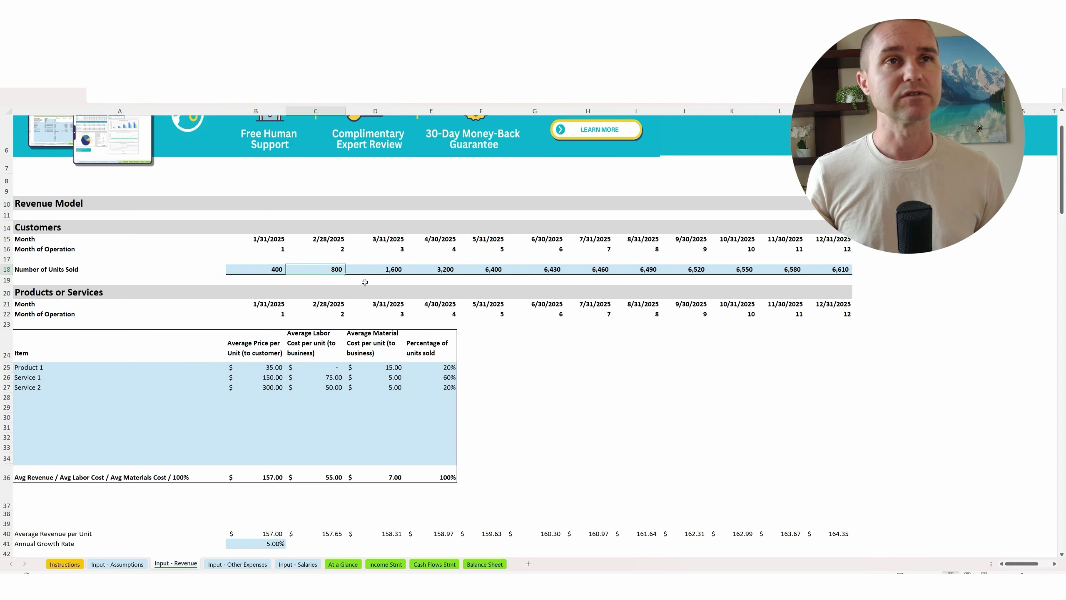
pyautogui.click(439, 370)
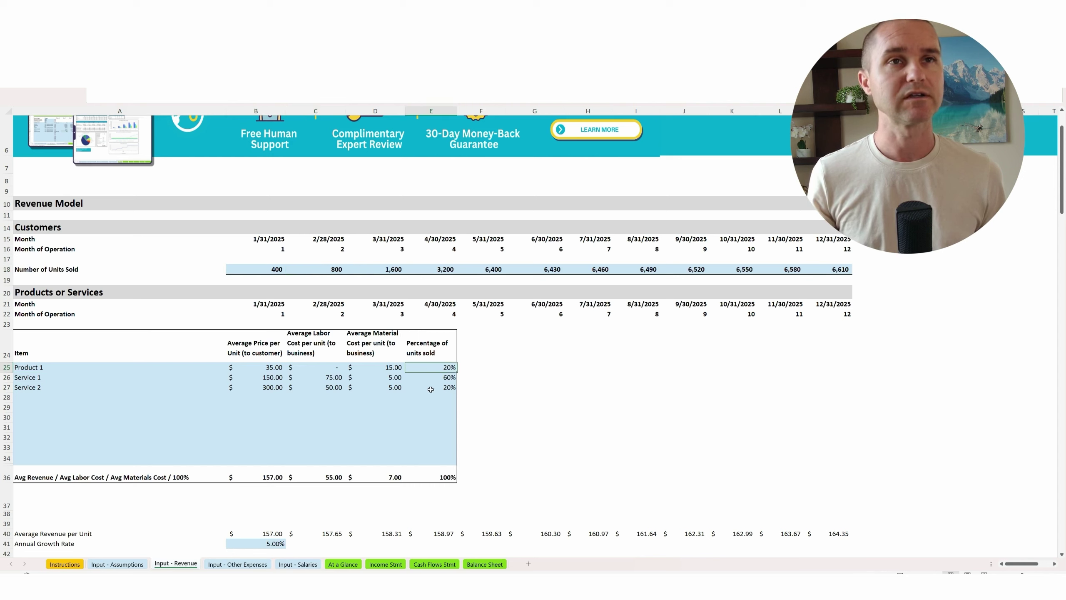
pyautogui.click(436, 378)
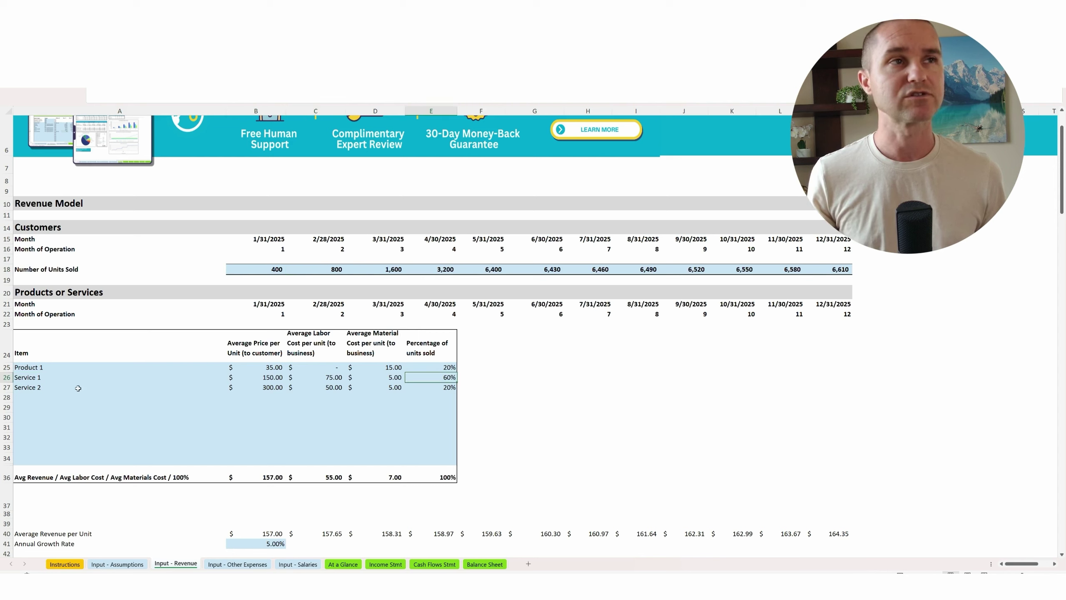
pyautogui.click(442, 386)
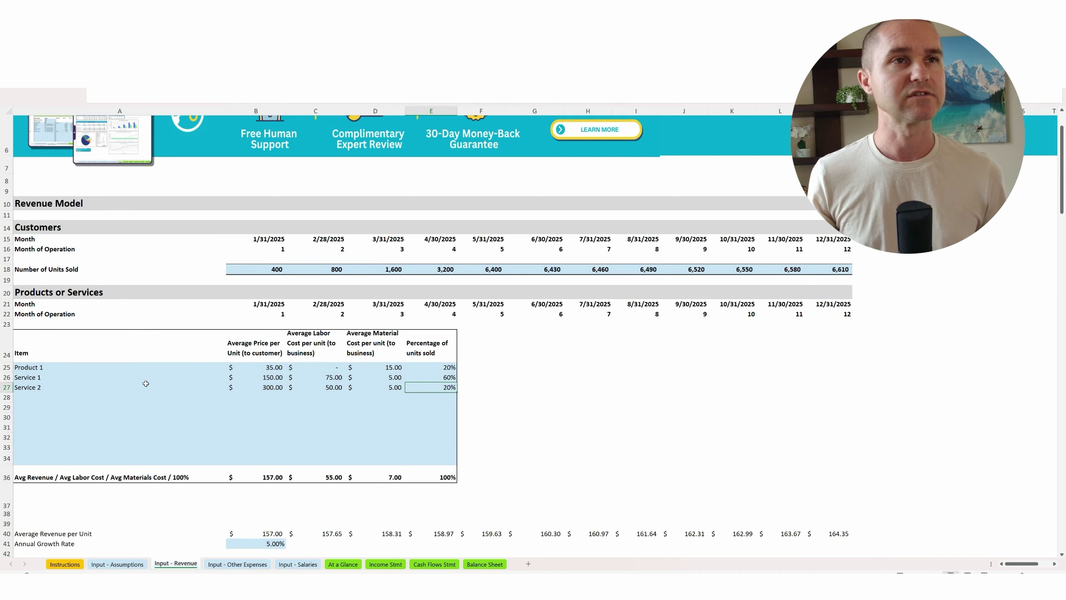
# - Check the 5.00% revenue growth rate and month-two revenue formula, then go to Input - Other Expenses
pyautogui.scroll(-3, 142, 391)
pyautogui.scroll(-3, 142, 396)
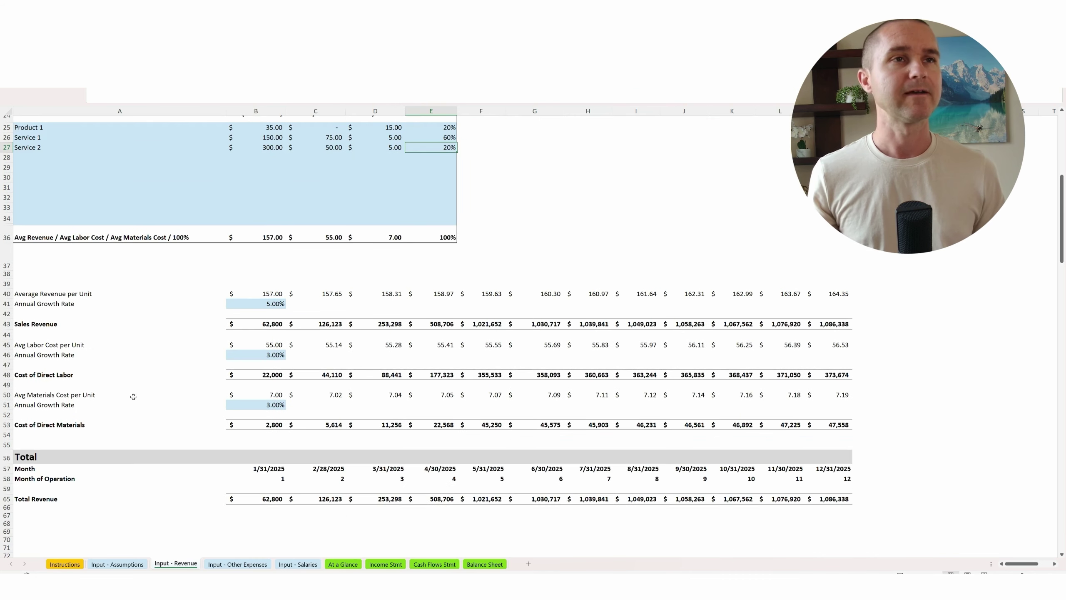
pyautogui.click(250, 306)
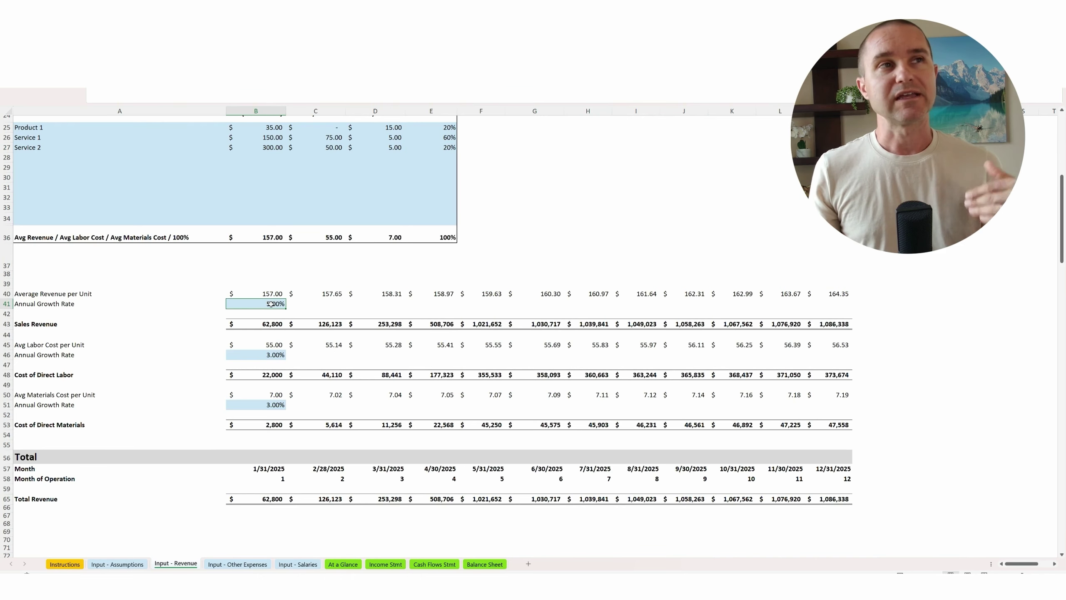
pyautogui.doubleClick(320, 293)
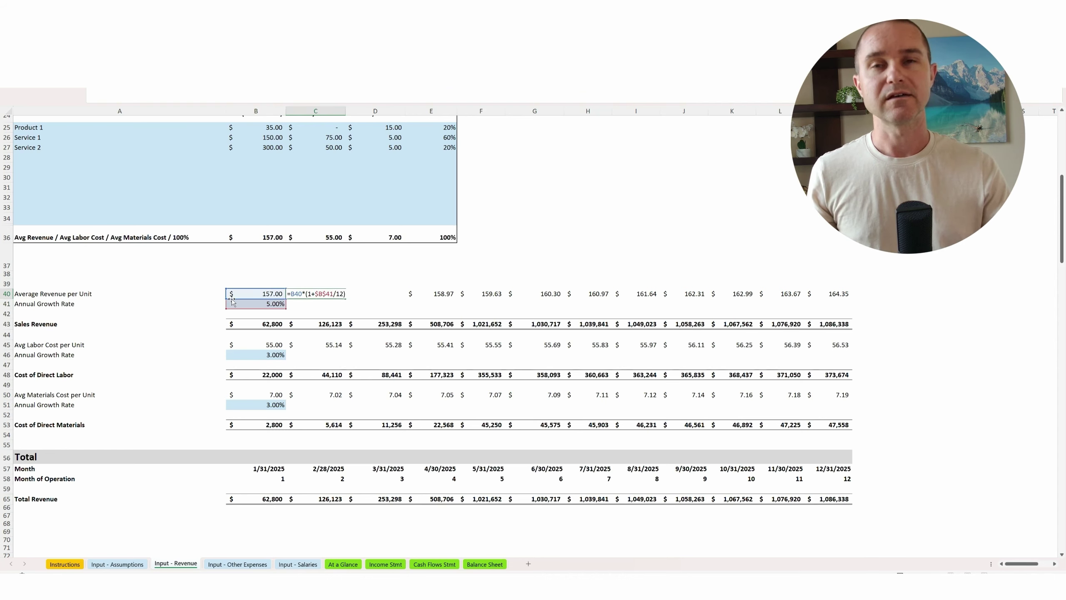
pyautogui.press('Return')
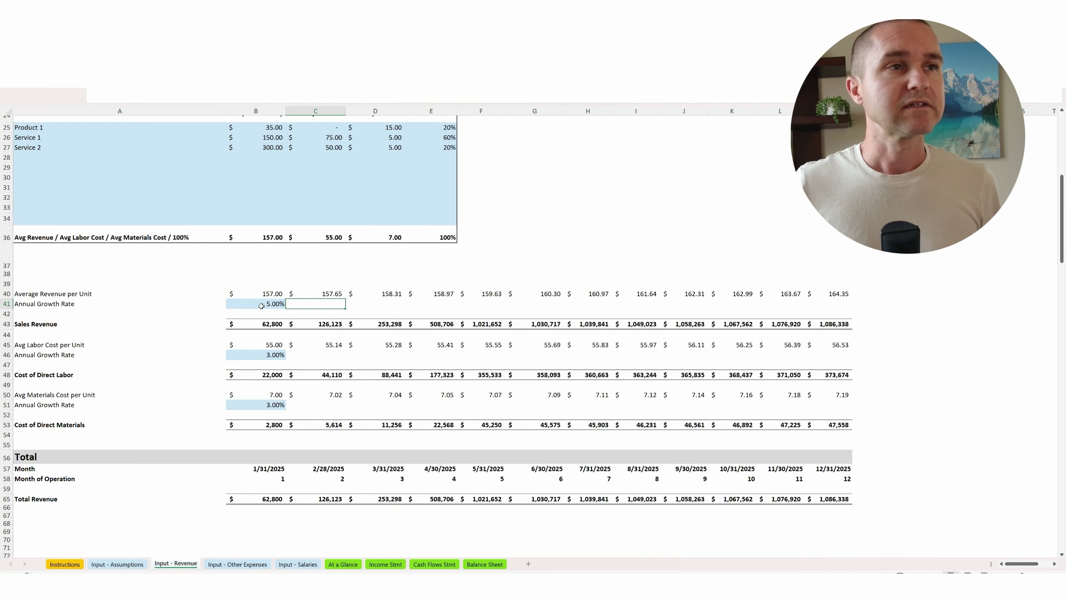
pyautogui.click(230, 566)
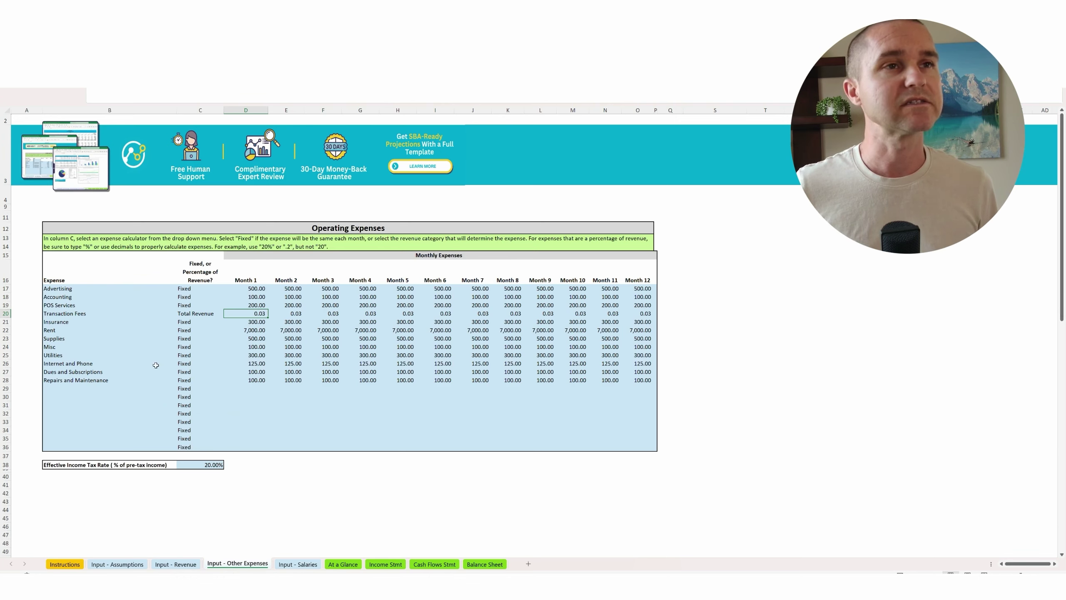
pyautogui.click(214, 295)
pyautogui.click(228, 297)
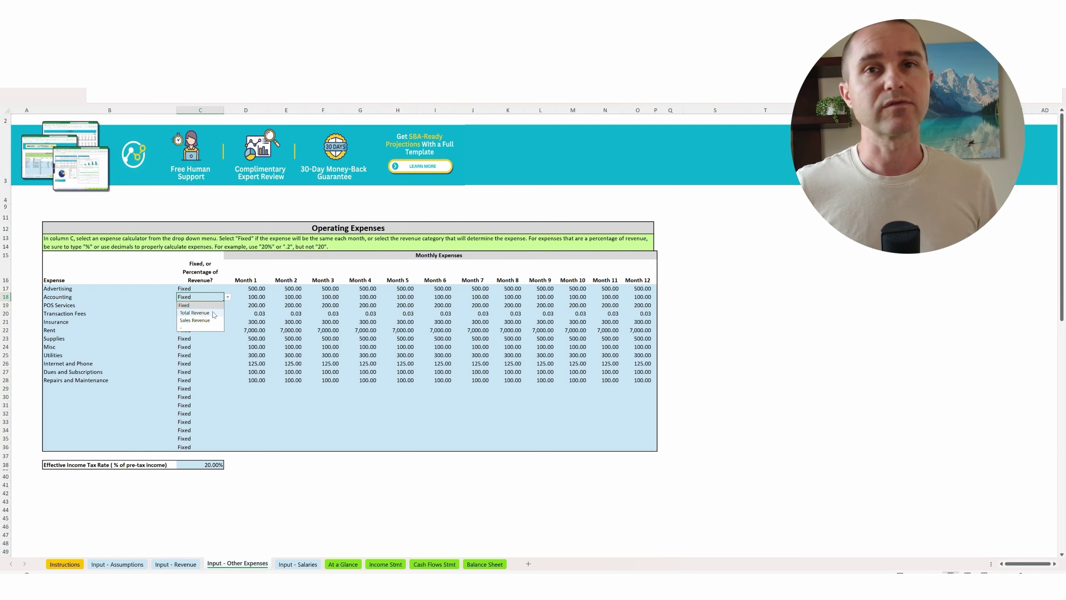
pyautogui.click(228, 298)
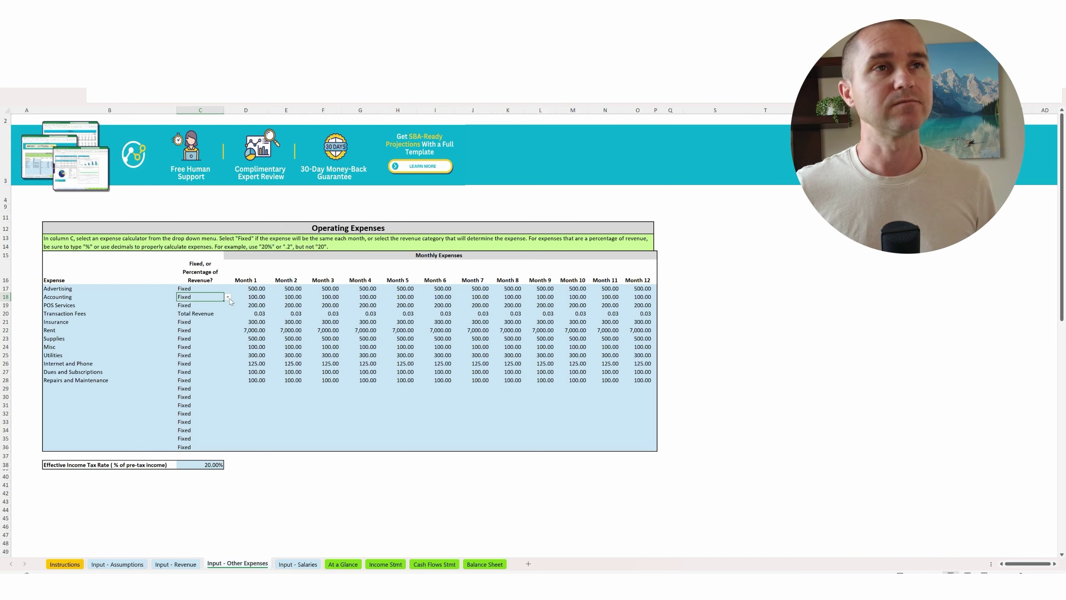
pyautogui.click(256, 290)
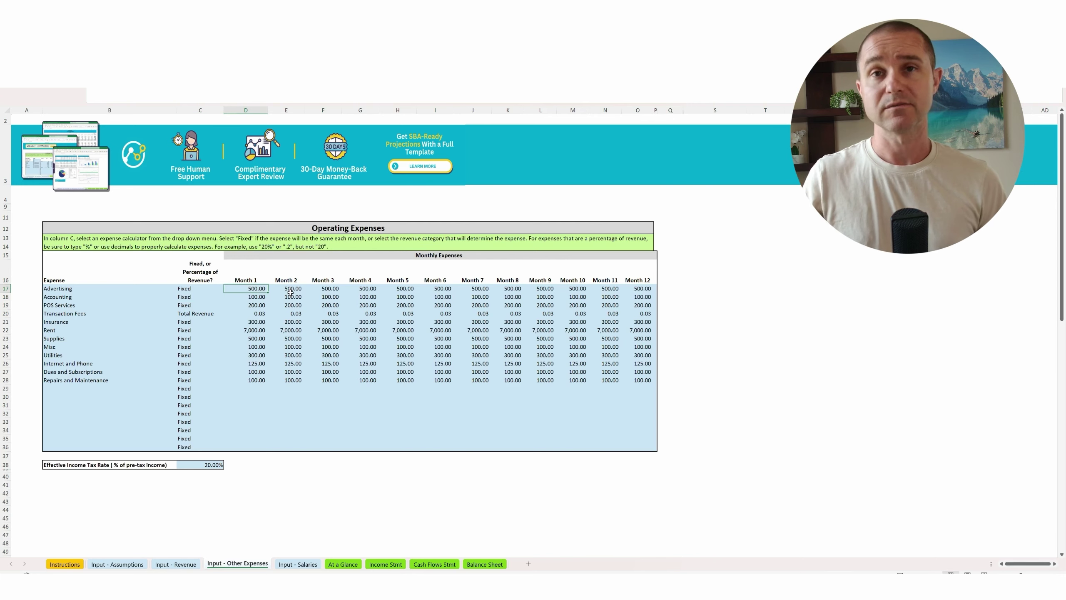
pyautogui.click(258, 314)
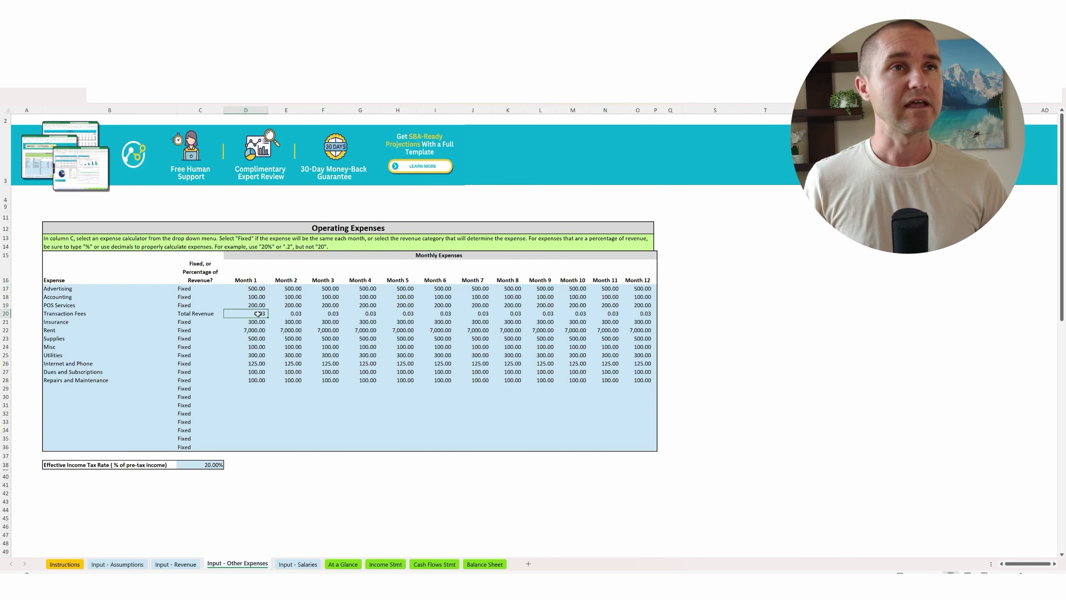
pyautogui.click(68, 313)
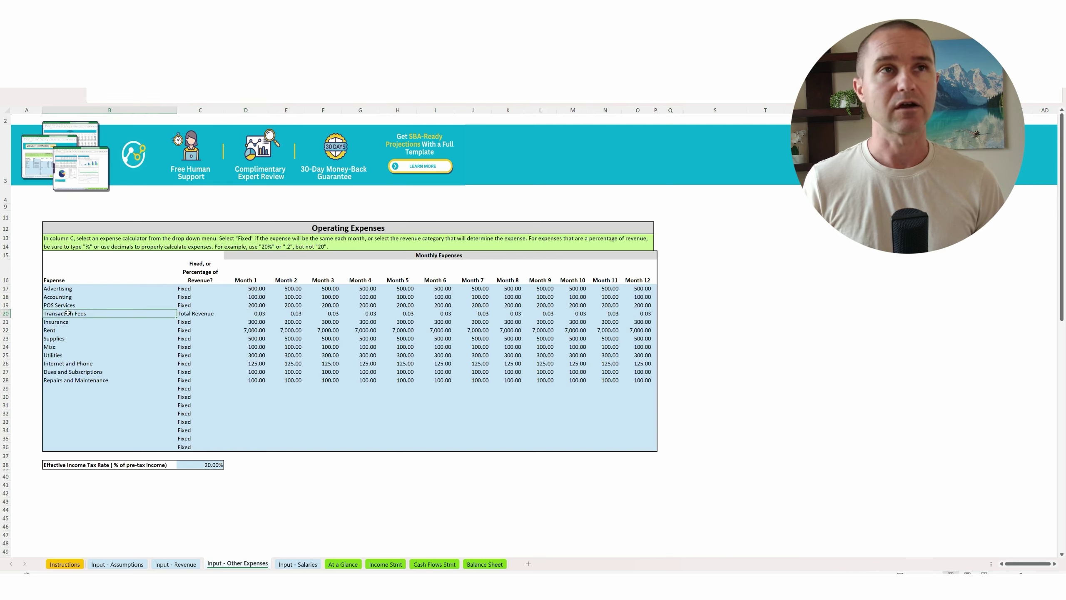
pyautogui.click(258, 313)
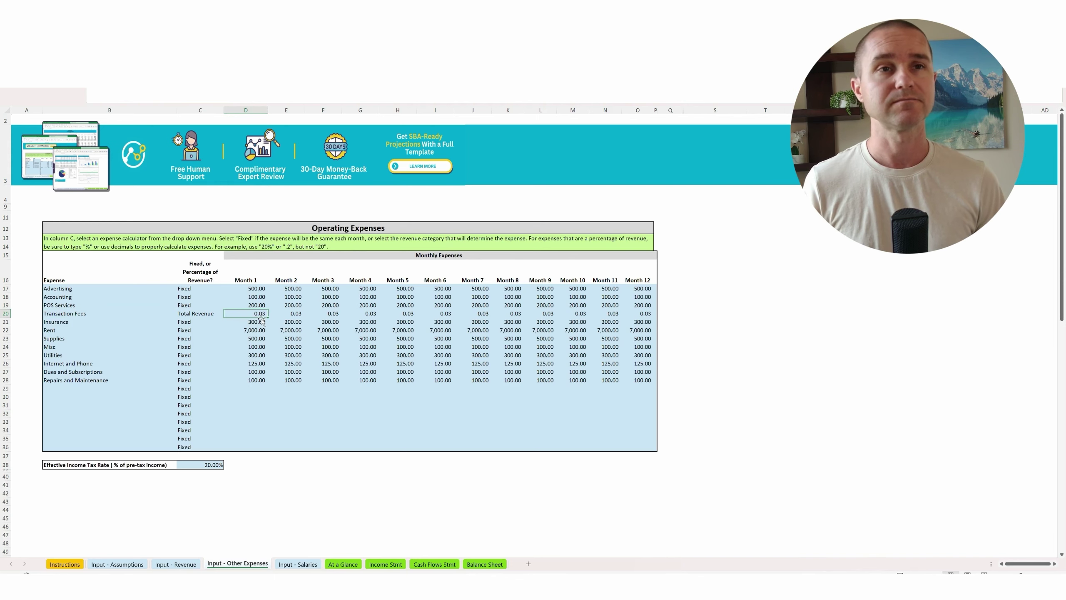
# - On Input - Salaries, rename the D14 salary column header to 'Annual Salary'
pyautogui.hotkey('ctrl', 'pagedown')
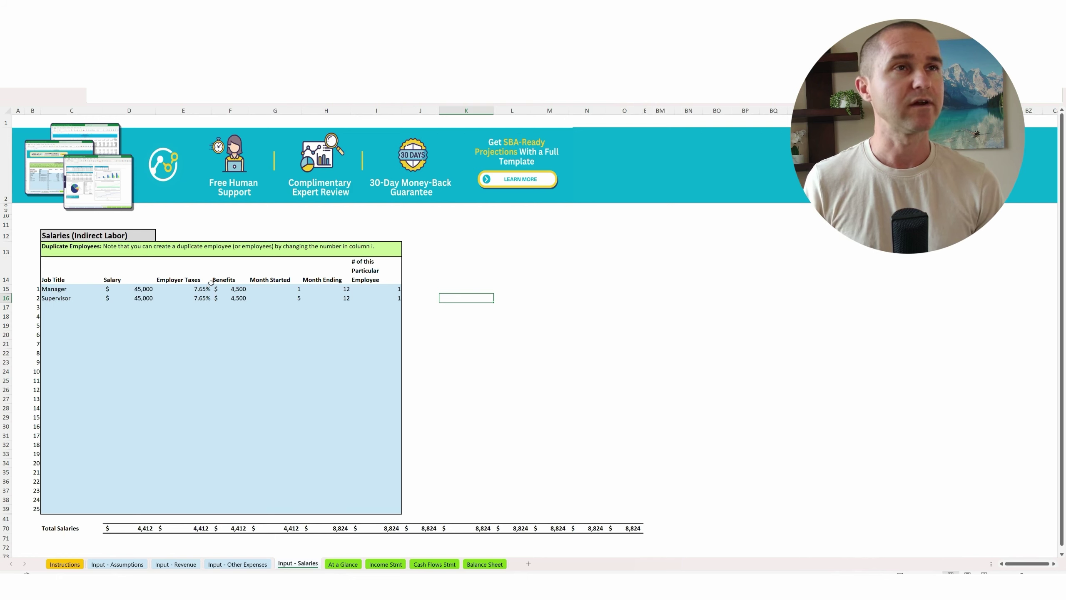
pyautogui.click(118, 276)
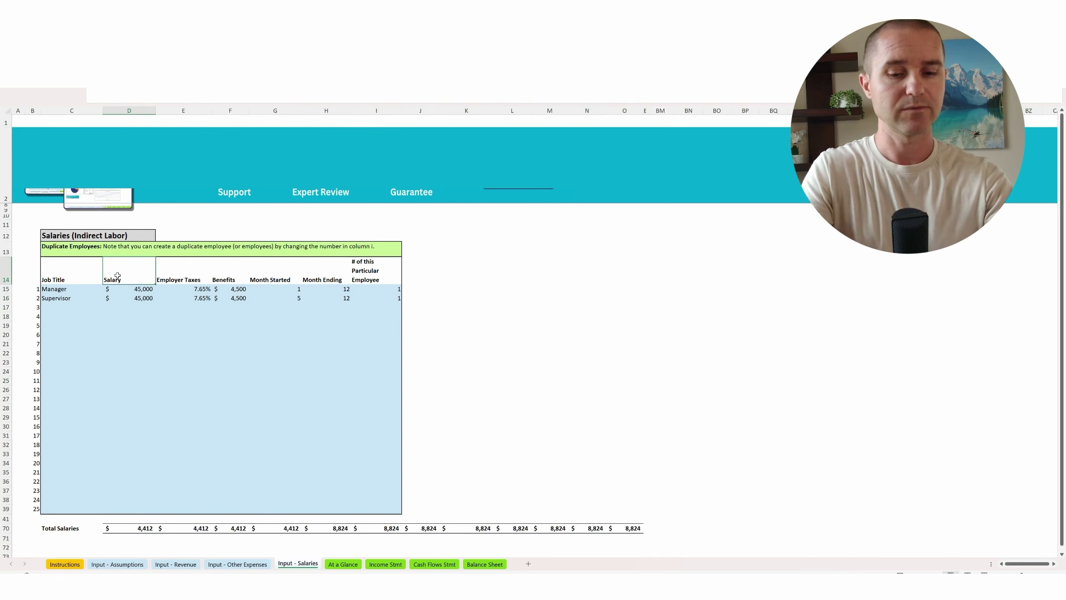
pyautogui.write('Annual S')
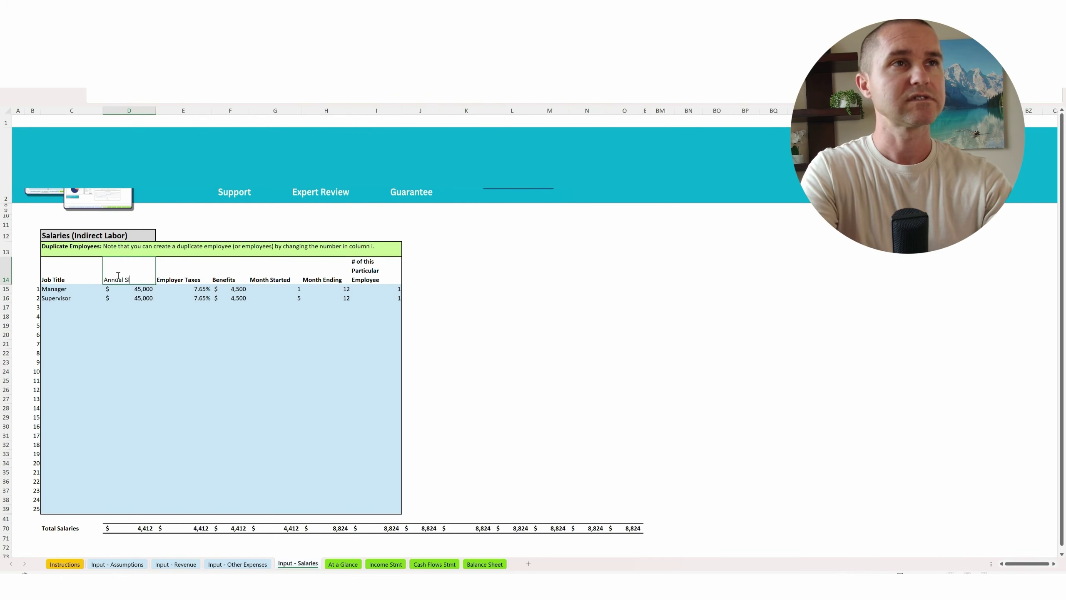
pyautogui.write('alary')
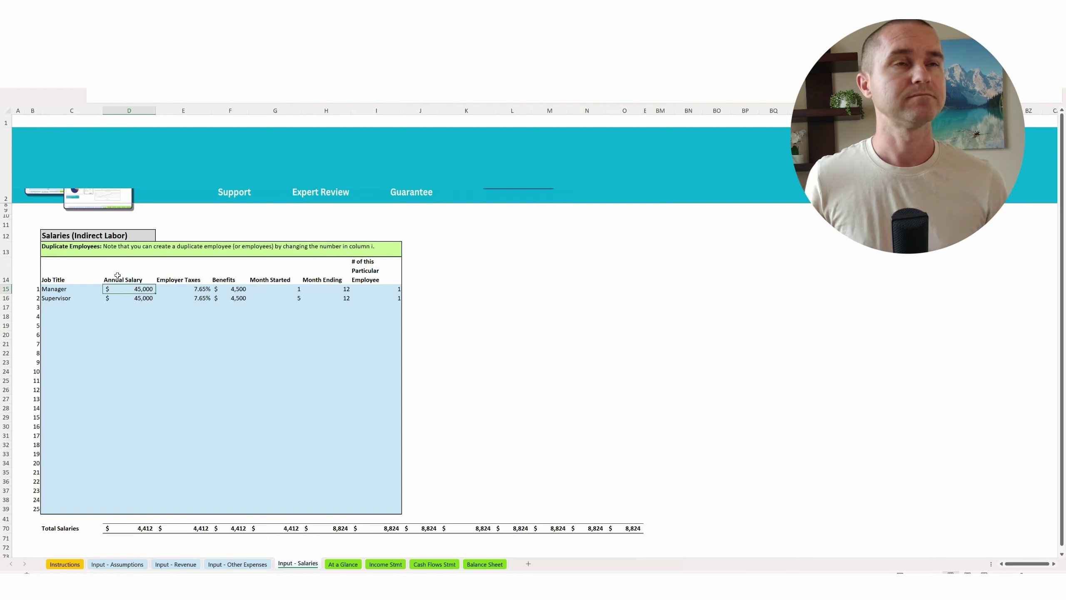
pyautogui.click(165, 285)
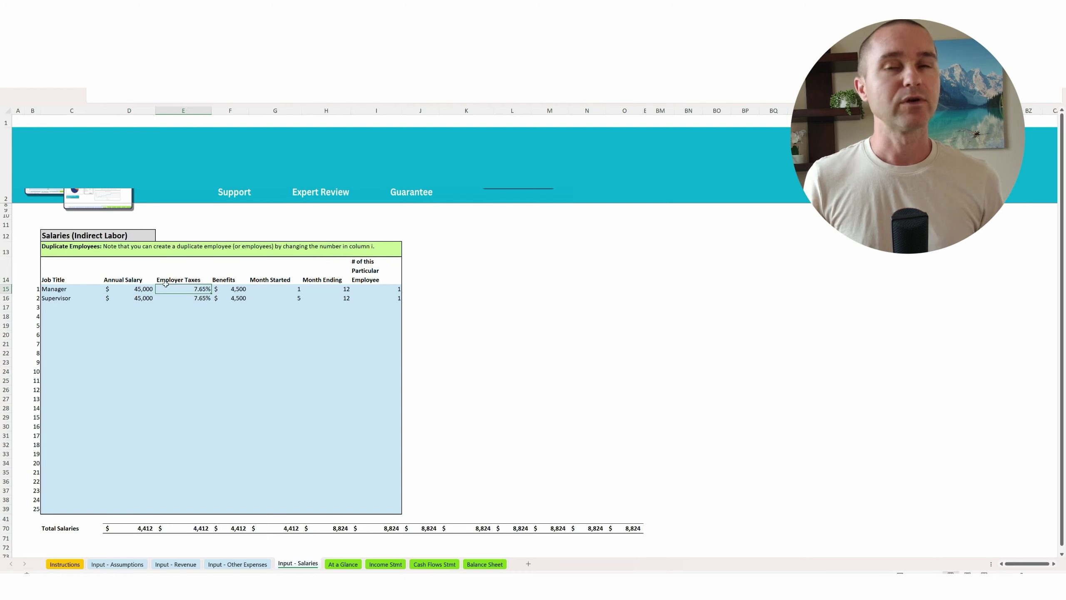
# - Check the Manager and Supervisor salaries, benefits, start months 1 and 5, end month and counts
pyautogui.click(233, 289)
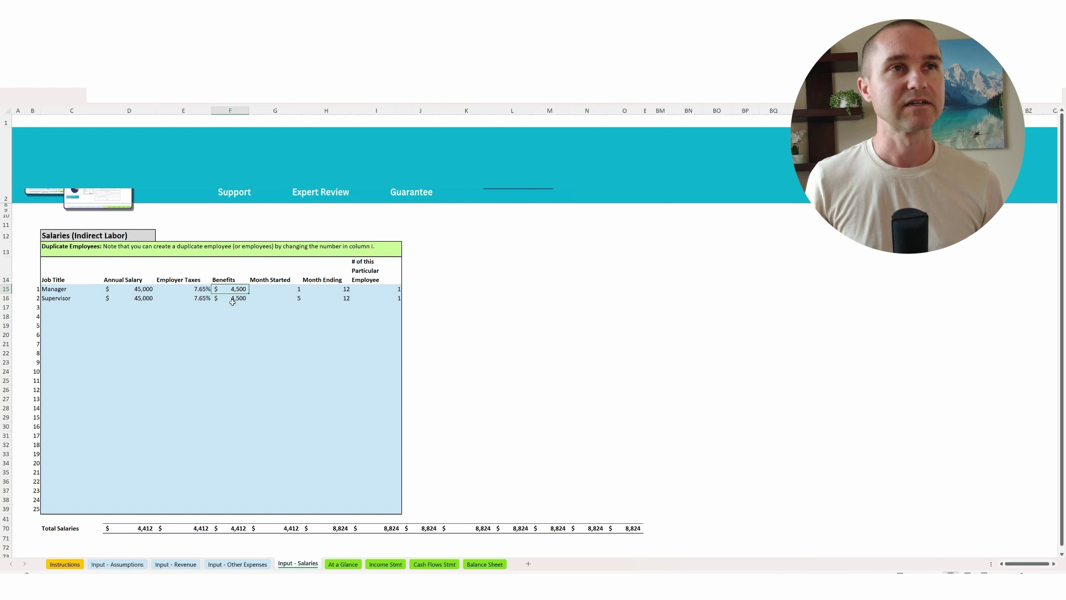
pyautogui.click(141, 289)
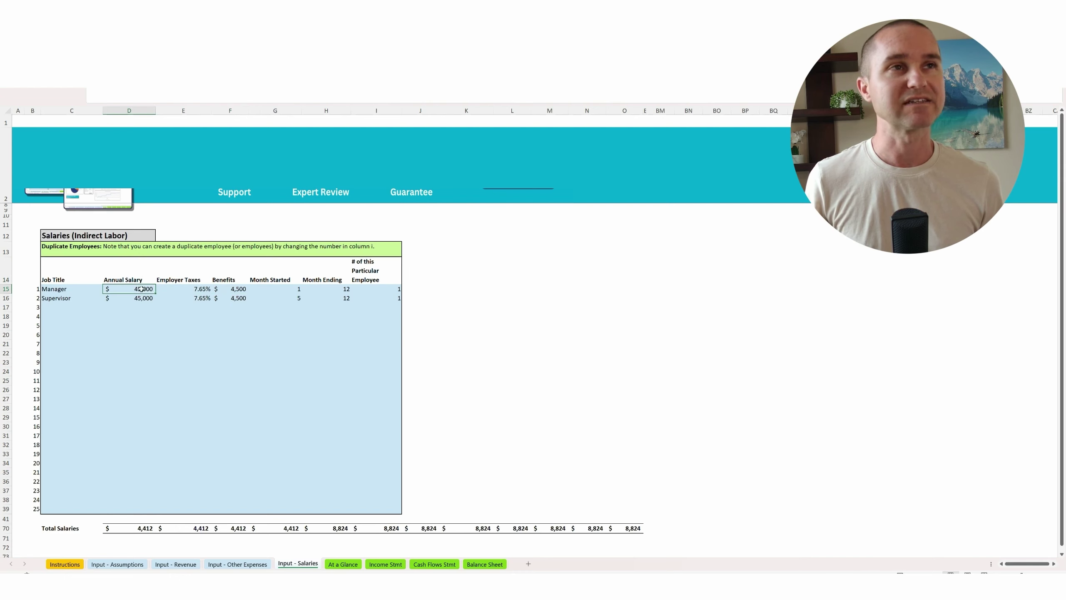
pyautogui.click(245, 290)
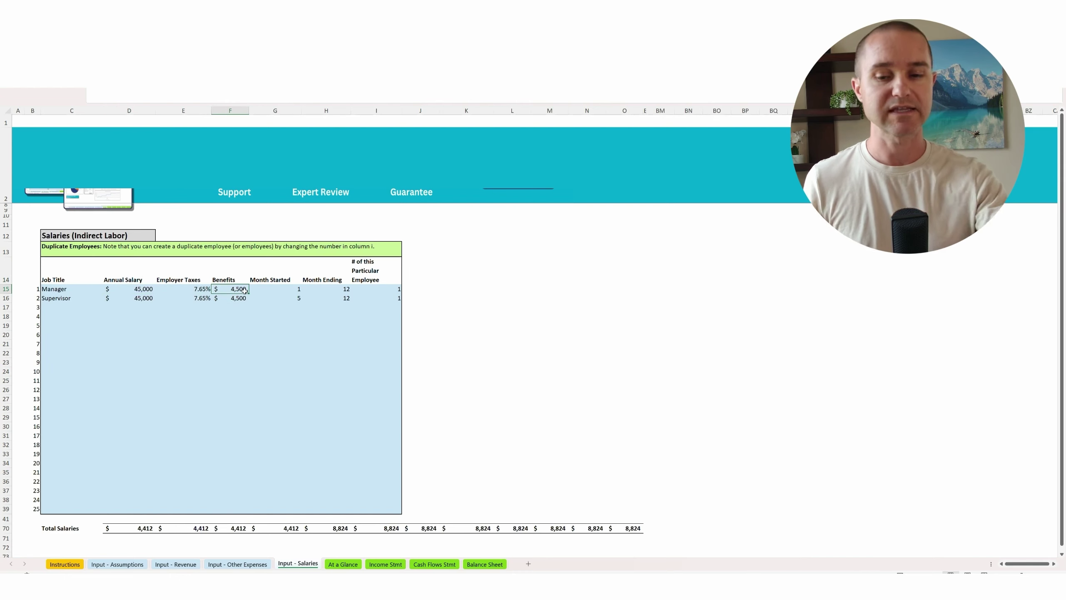
pyautogui.click(286, 289)
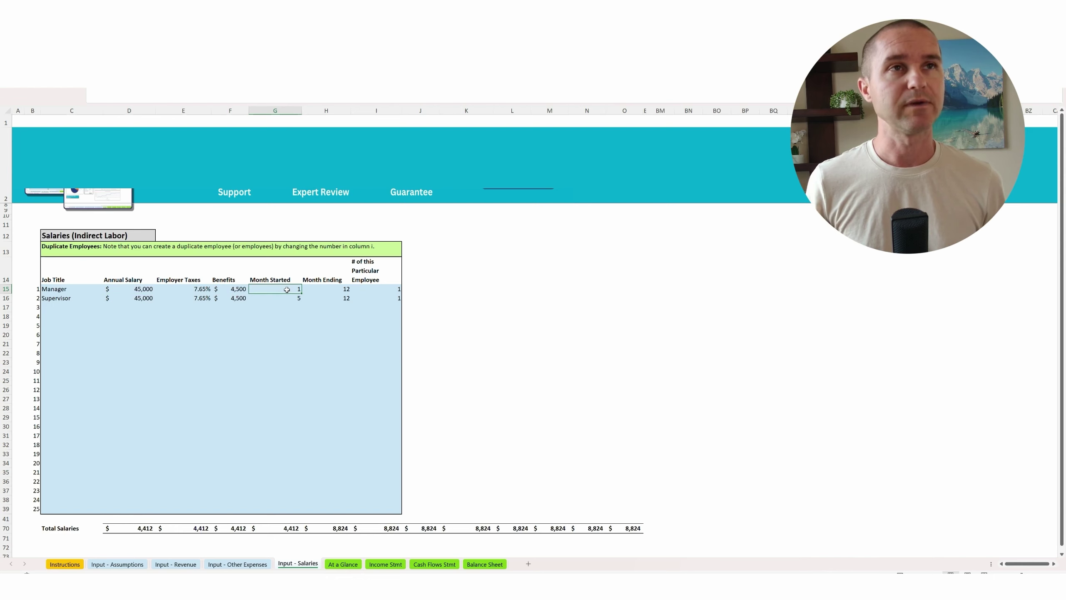
pyautogui.click(273, 298)
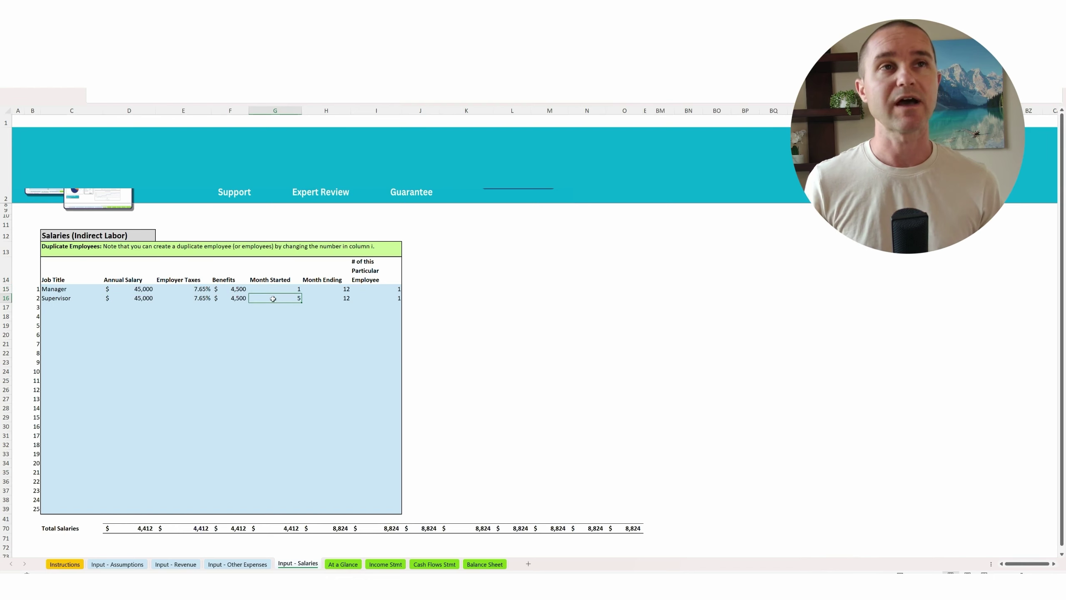
pyautogui.click(347, 290)
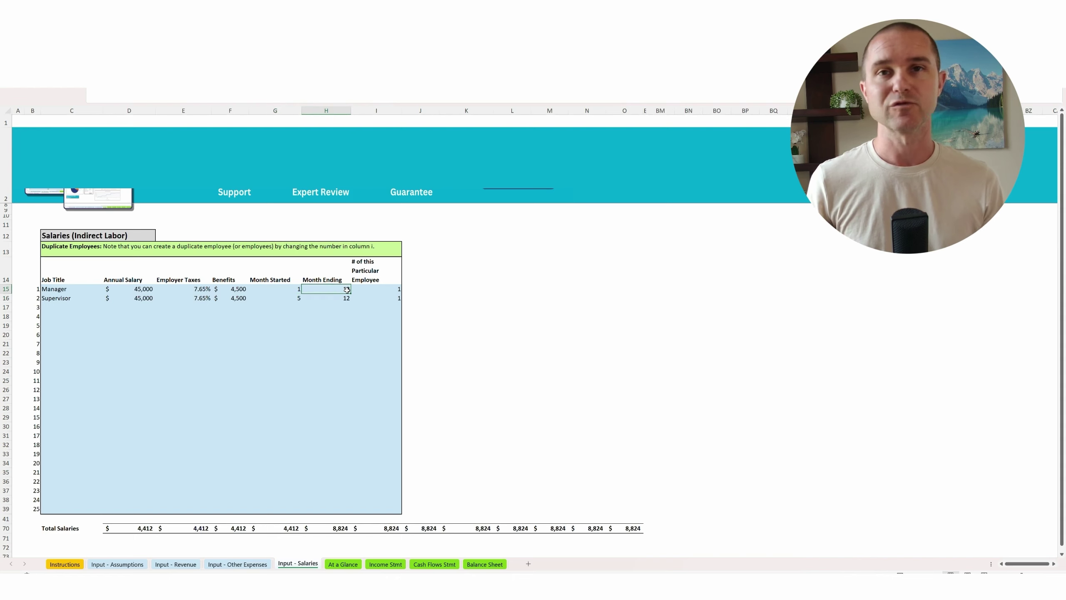
pyautogui.click(387, 292)
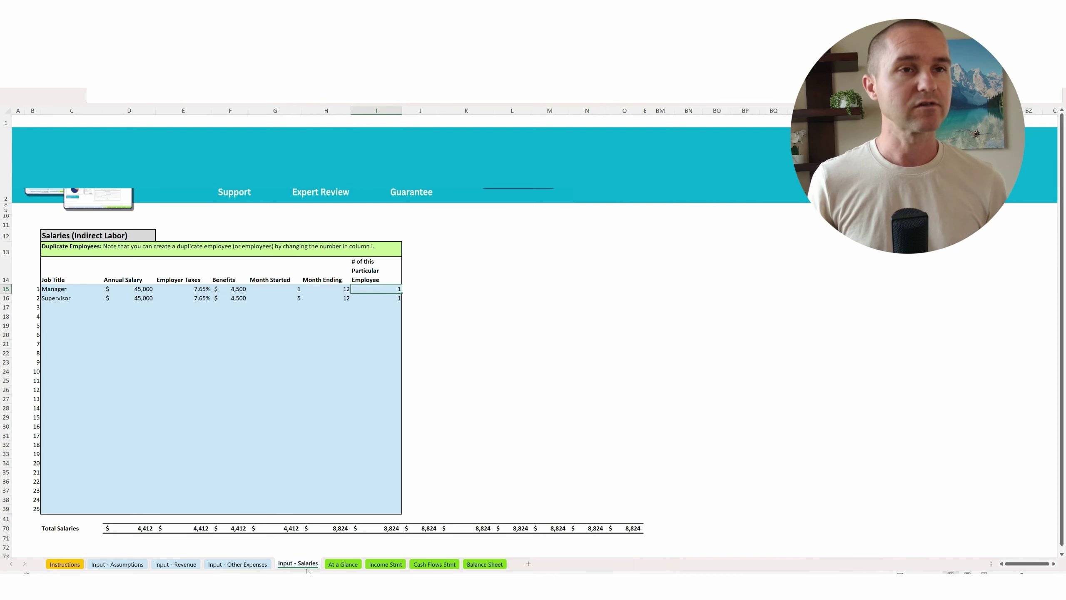
# - Look over the At a Glance dashboard, then open the Pro Forma Income Statement
pyautogui.click(341, 564)
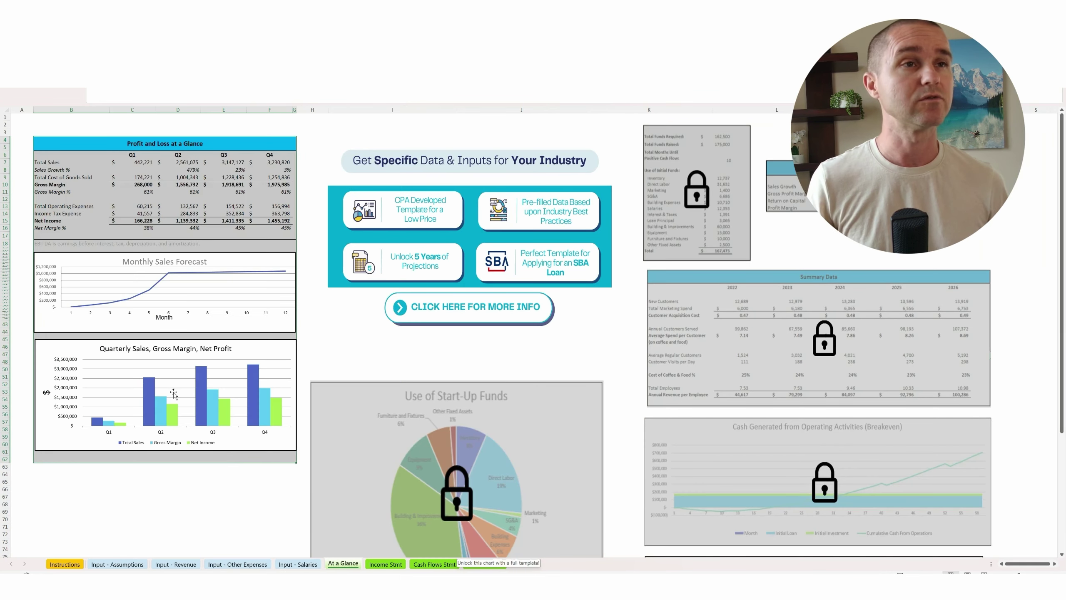
pyautogui.click(163, 536)
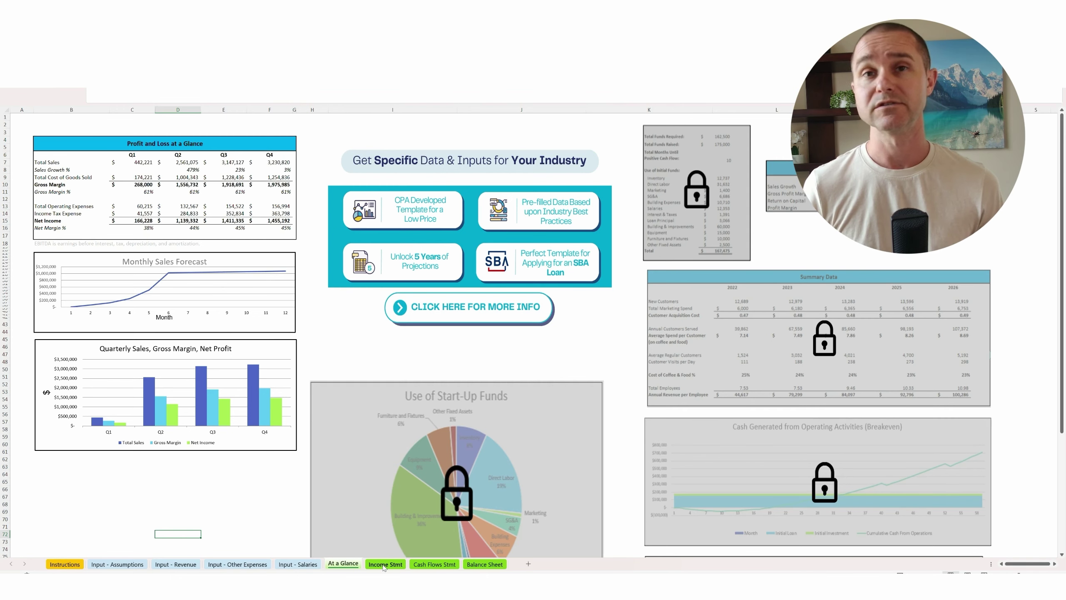
pyautogui.click(384, 565)
pyautogui.click(688, 268)
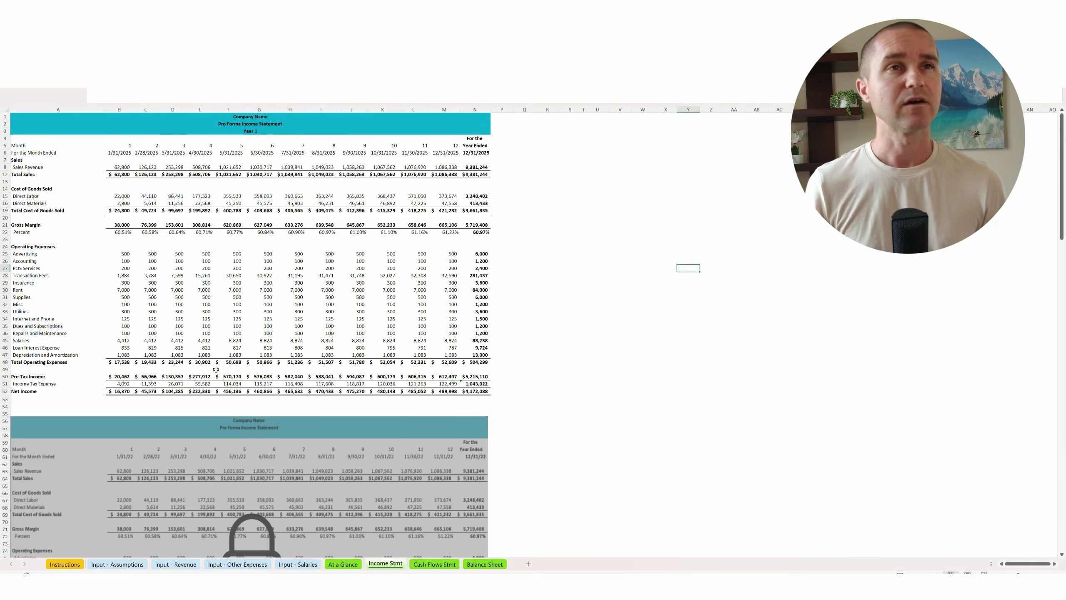
# - View the Cash Flow Statement, then scroll down the Year 1 Balance Sheet to liabilities and equity
pyautogui.click(436, 563)
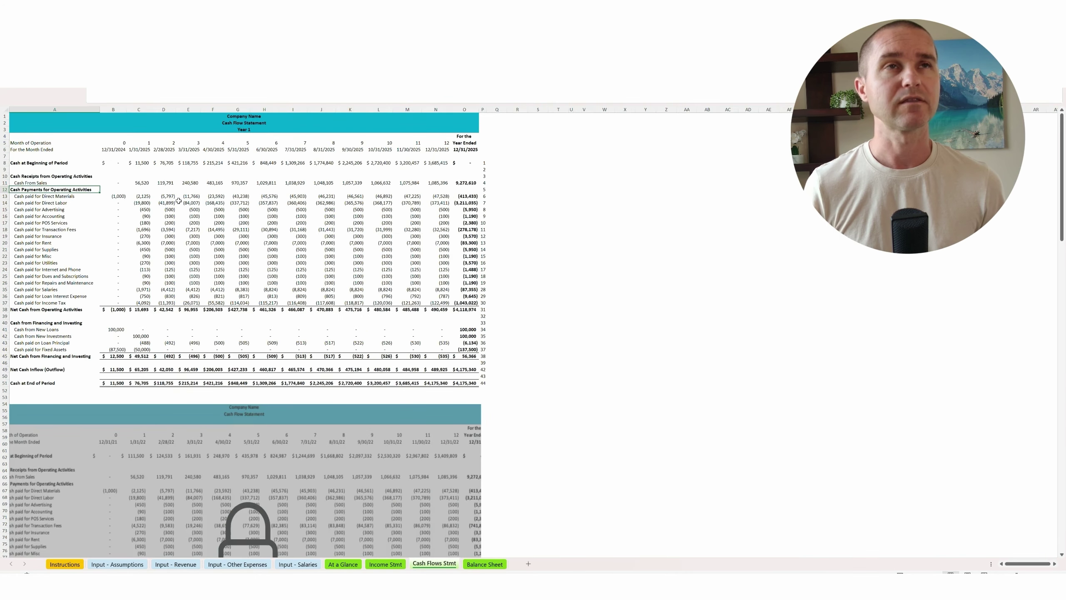
pyautogui.click(481, 564)
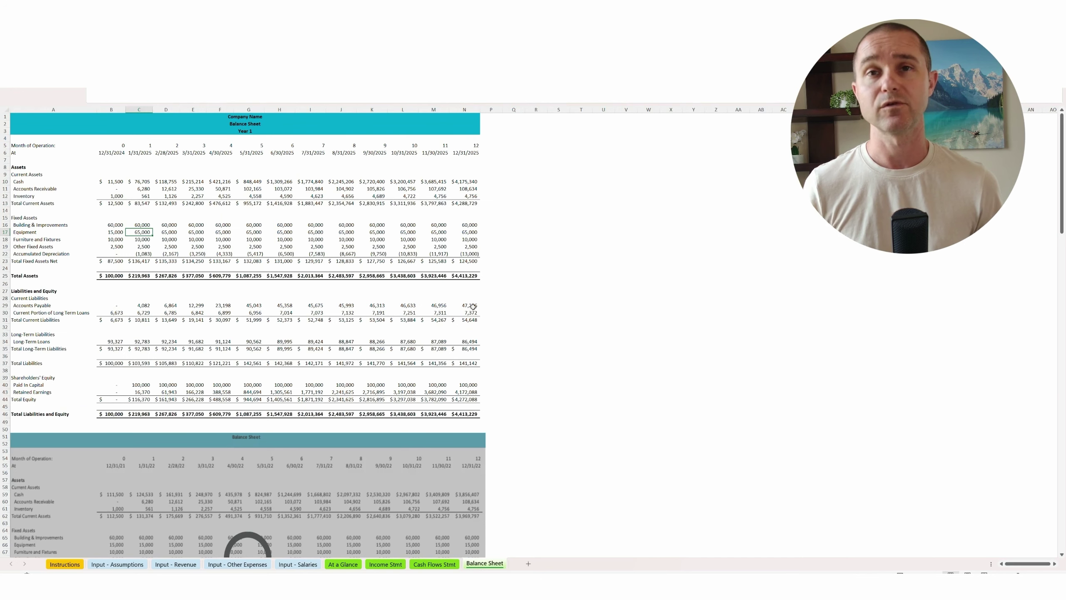
pyautogui.scroll(-5, 331, 308)
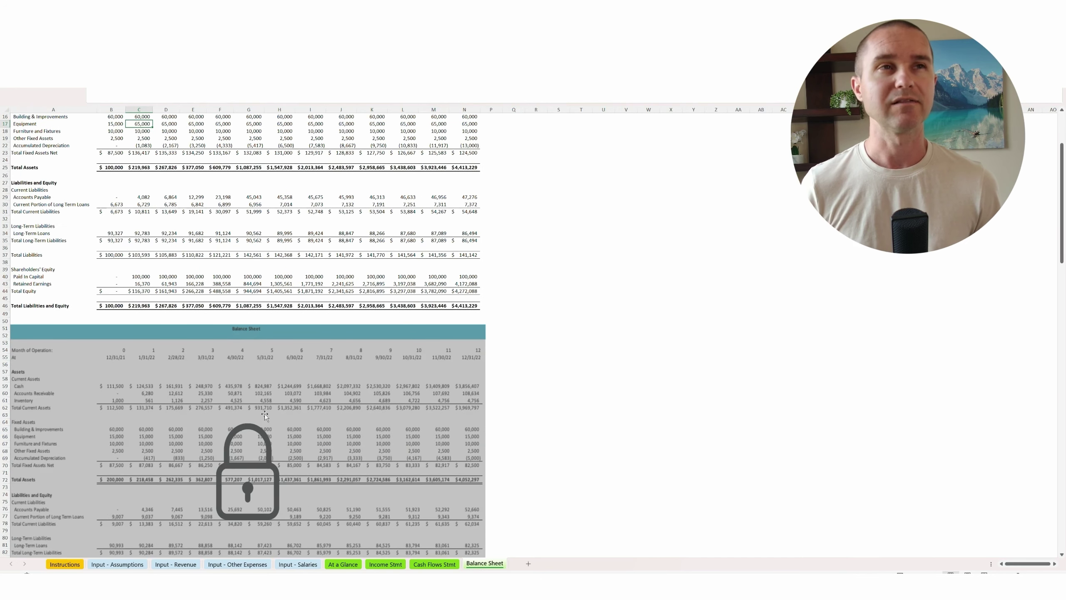